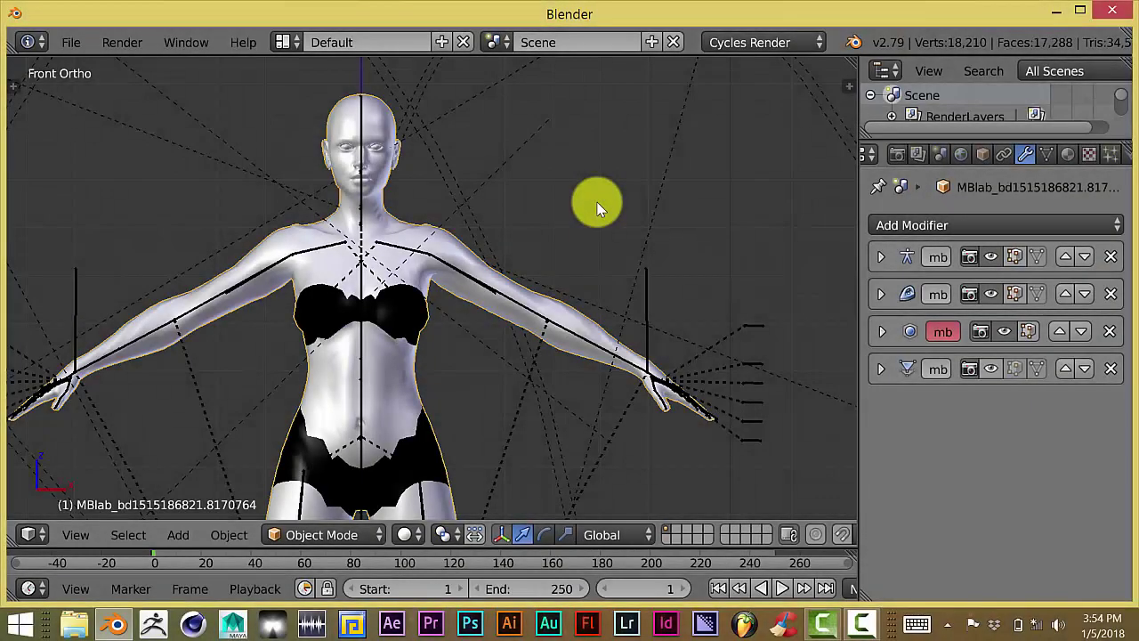
Step: Zoom in and out on the character's arm in the front orthographic view
scroll(552, 267, up, 2)
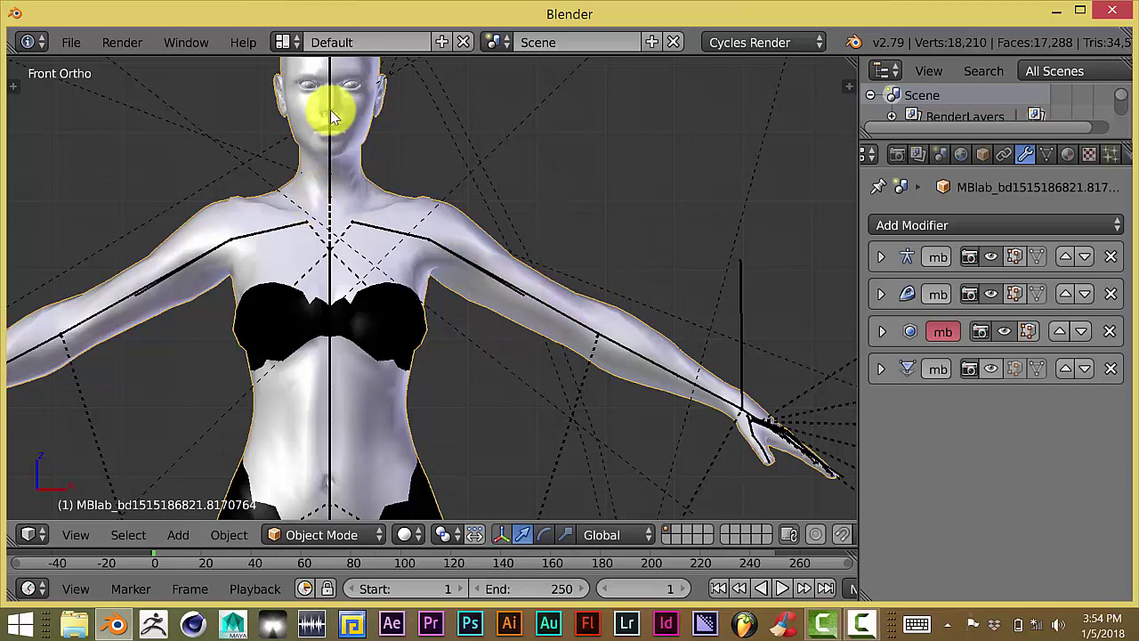
scroll(330, 104, down, 2)
scroll(592, 306, up, 2)
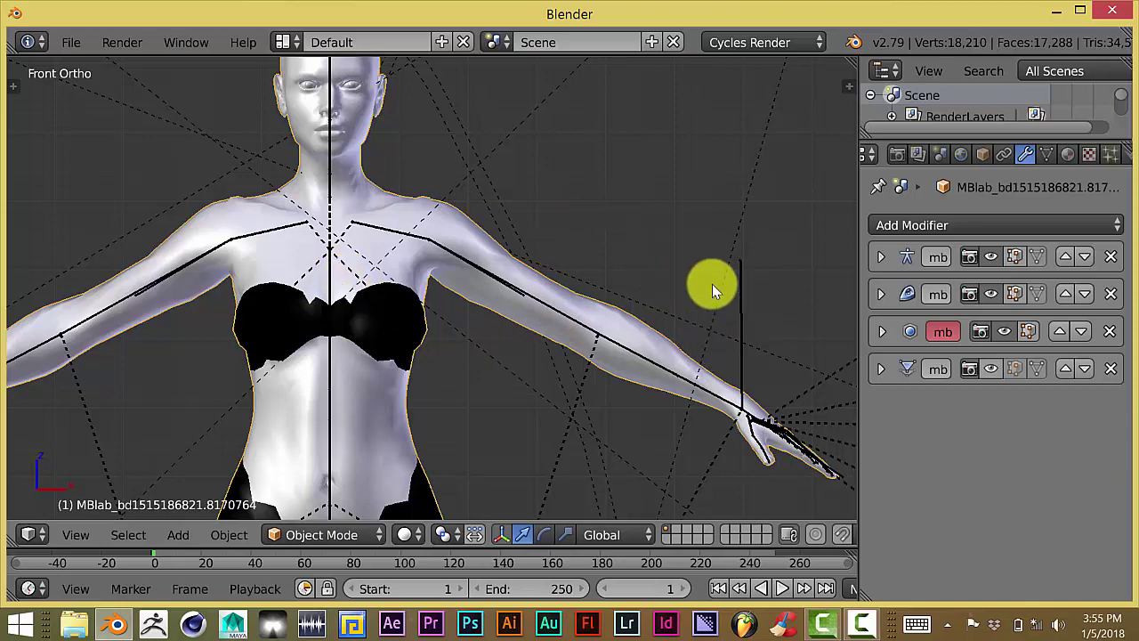
right_click(738, 319)
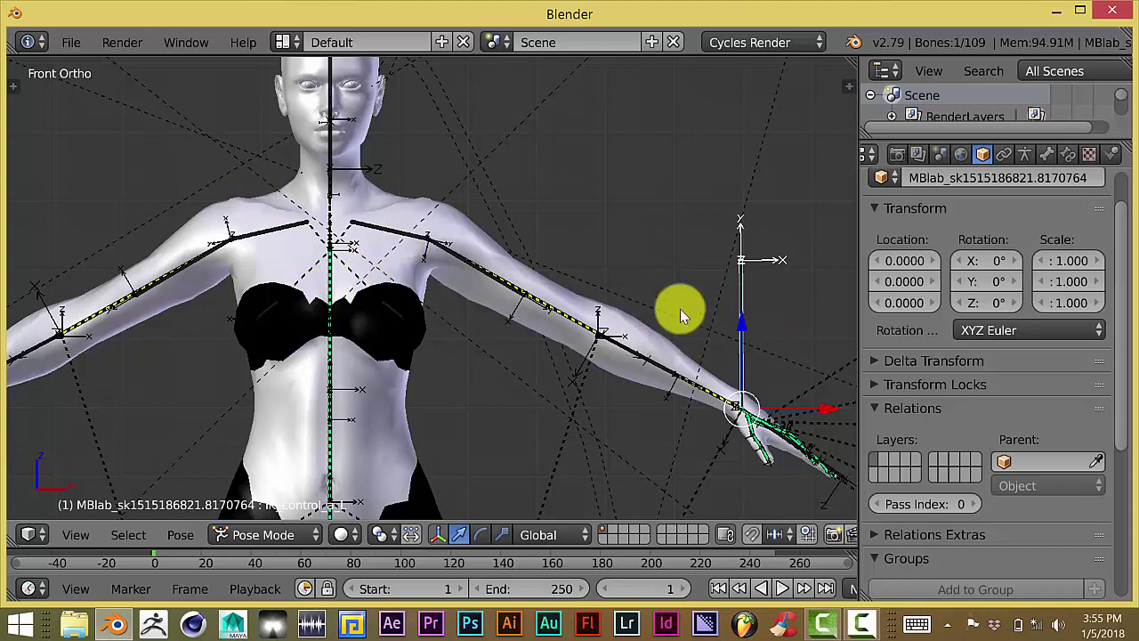
shift+middle_drag(549, 356, 588, 332)
key(g)
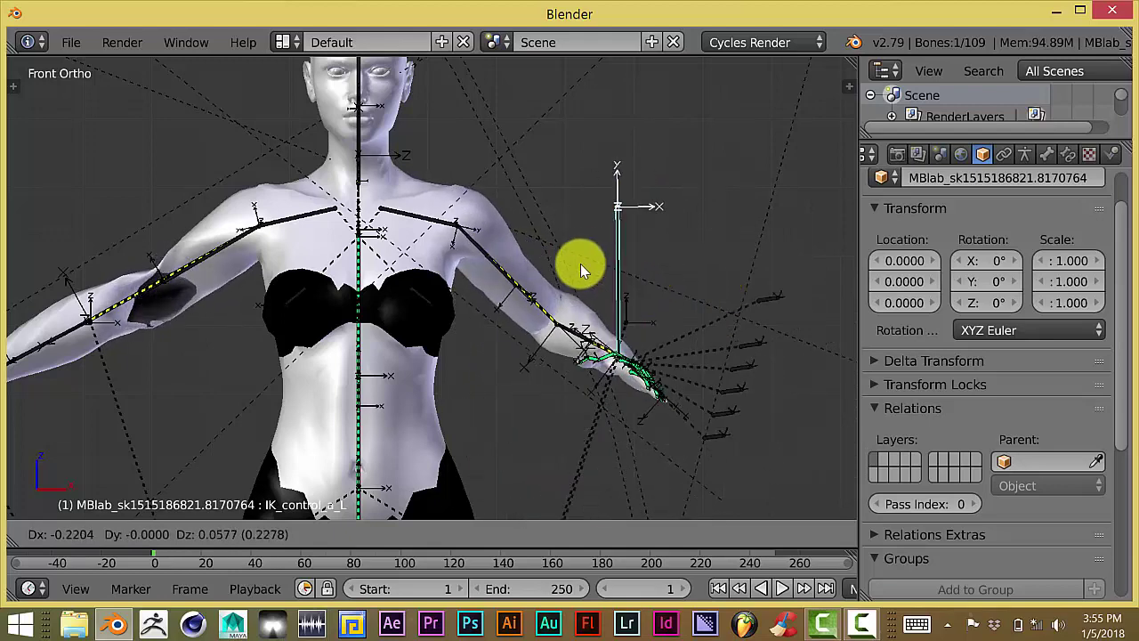
key(Escape)
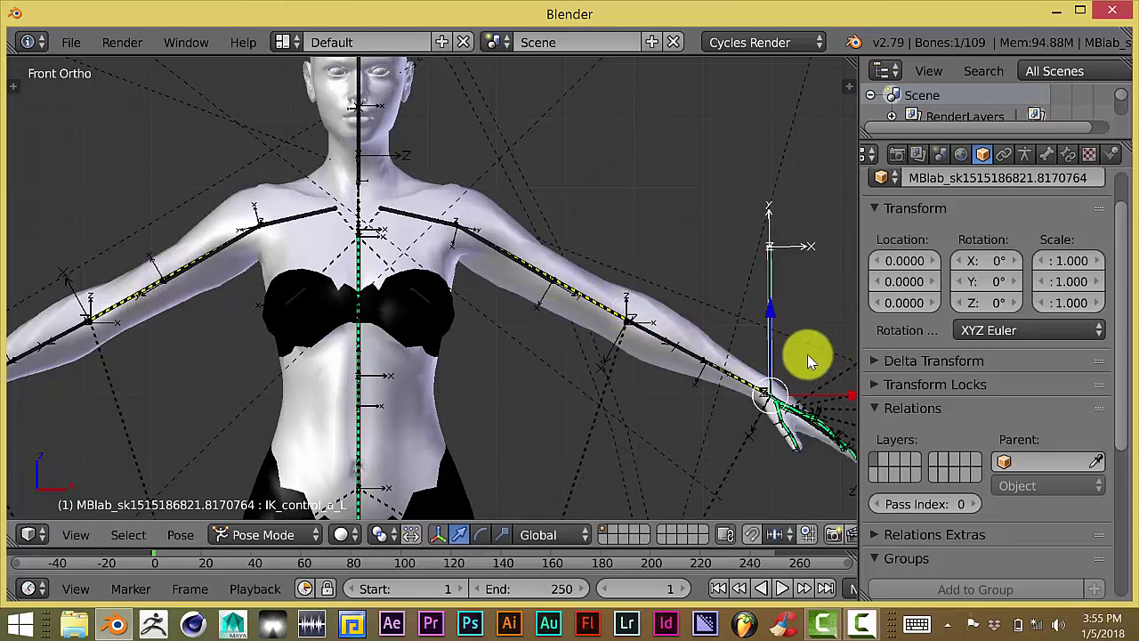
key(g)
key(Escape)
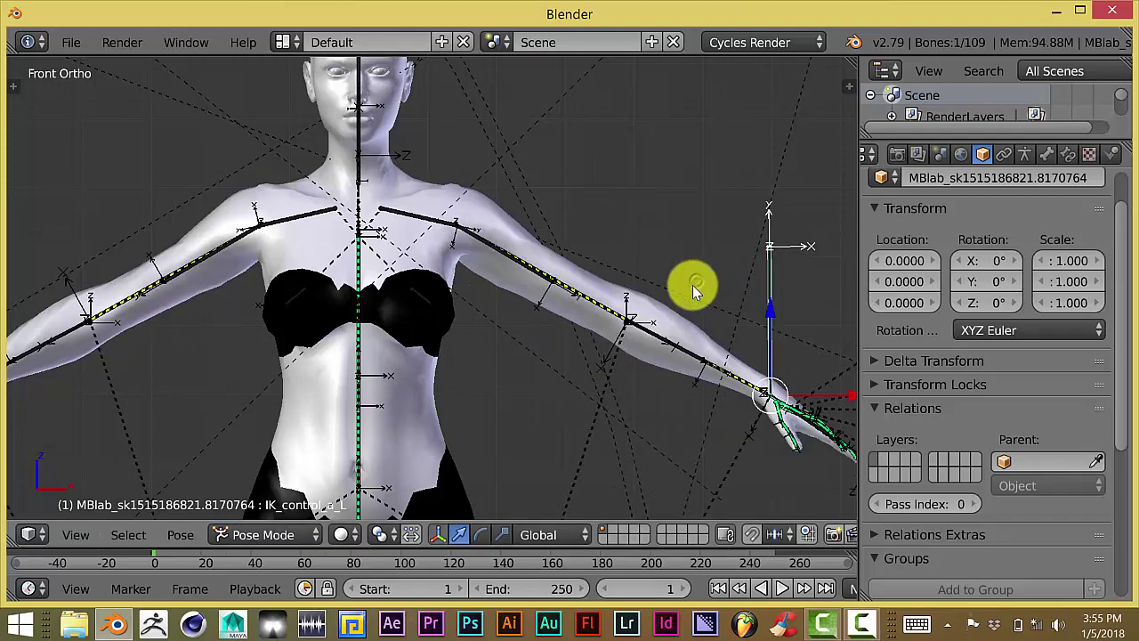
scroll(555, 403, down, 2)
scroll(555, 404, down, 4)
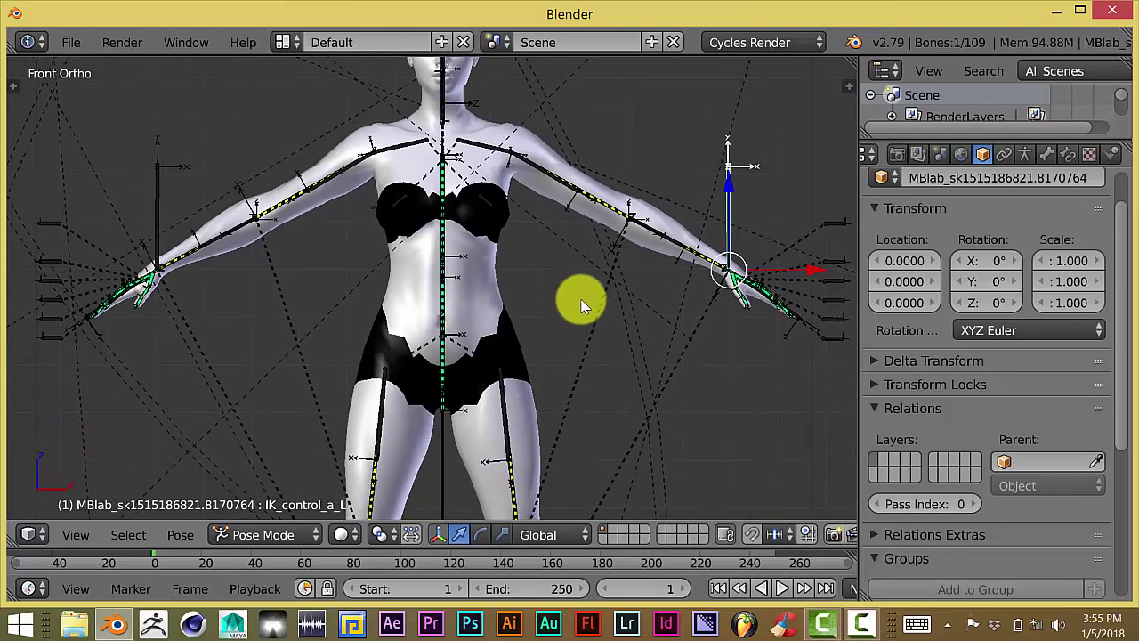
scroll(550, 325, up, 2)
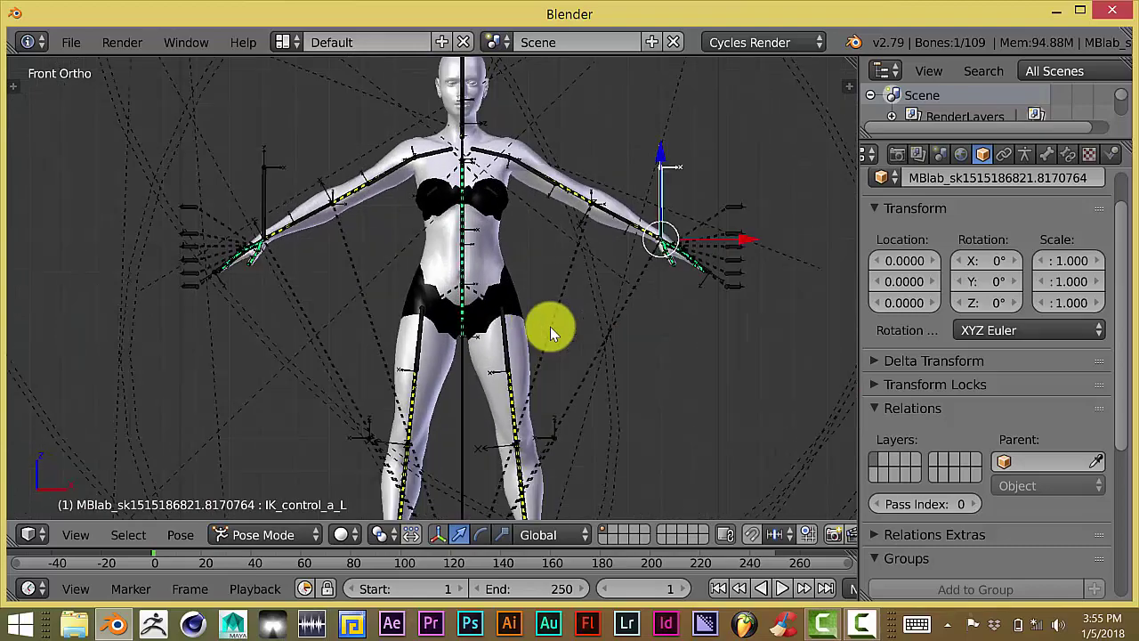
scroll(517, 276, down, 3)
scroll(503, 341, up, 4)
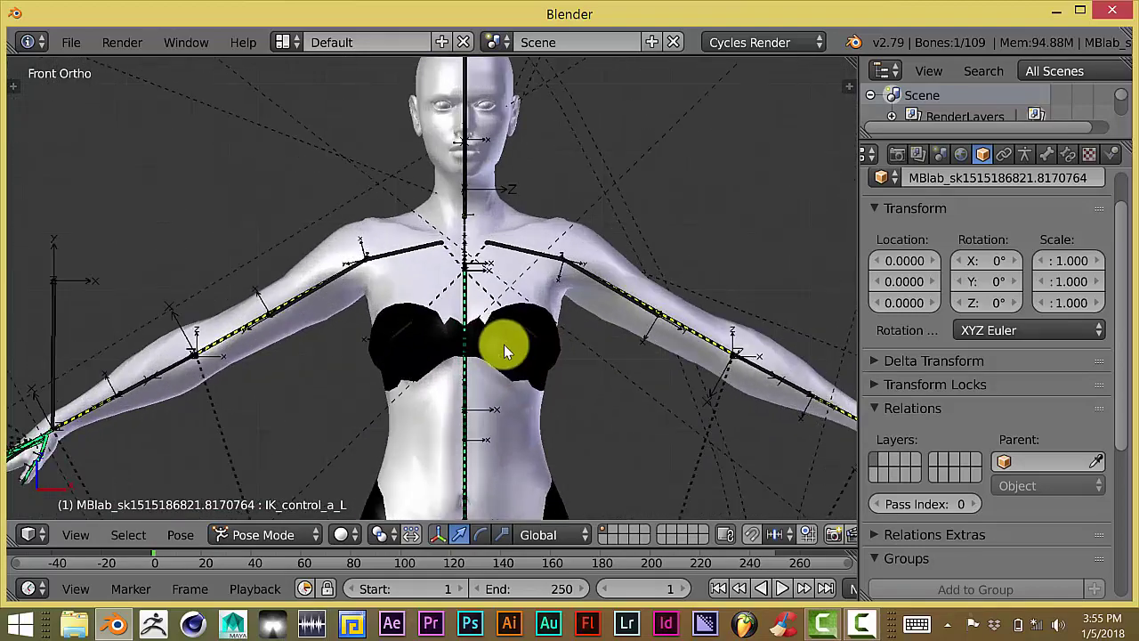
shift+scroll(502, 340, up, 5)
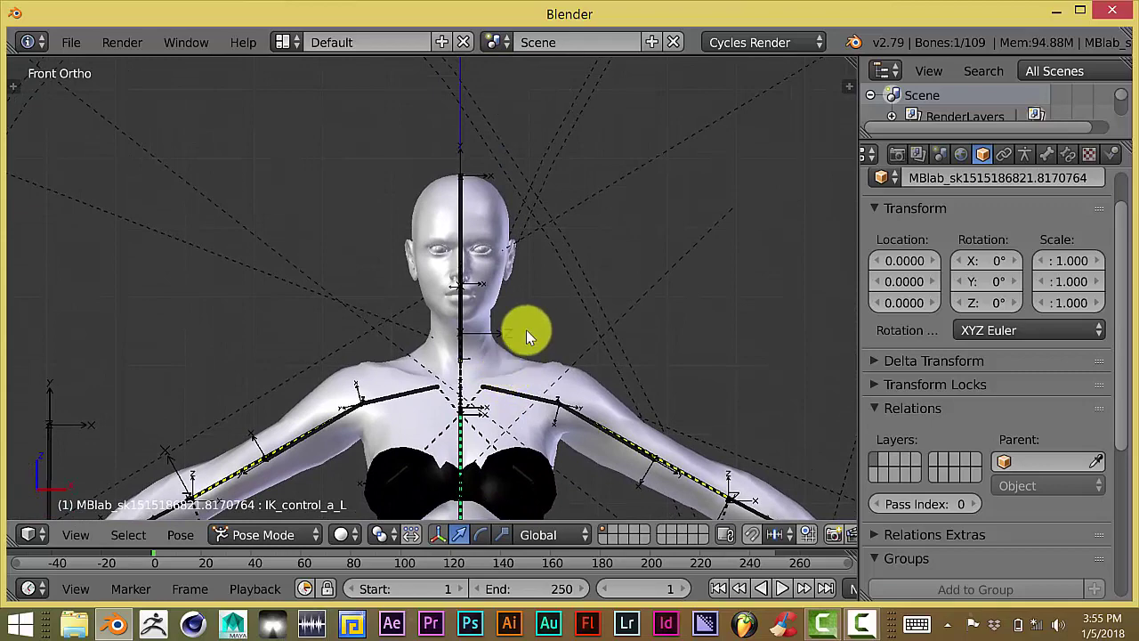
scroll(521, 333, up, 4)
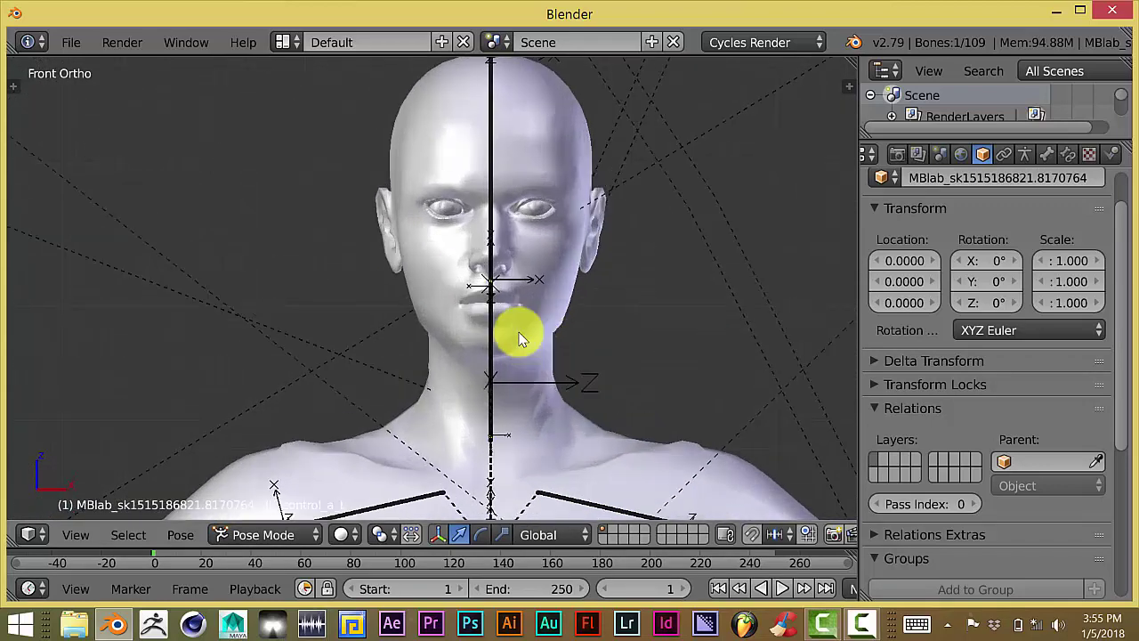
scroll(521, 337, down, 3)
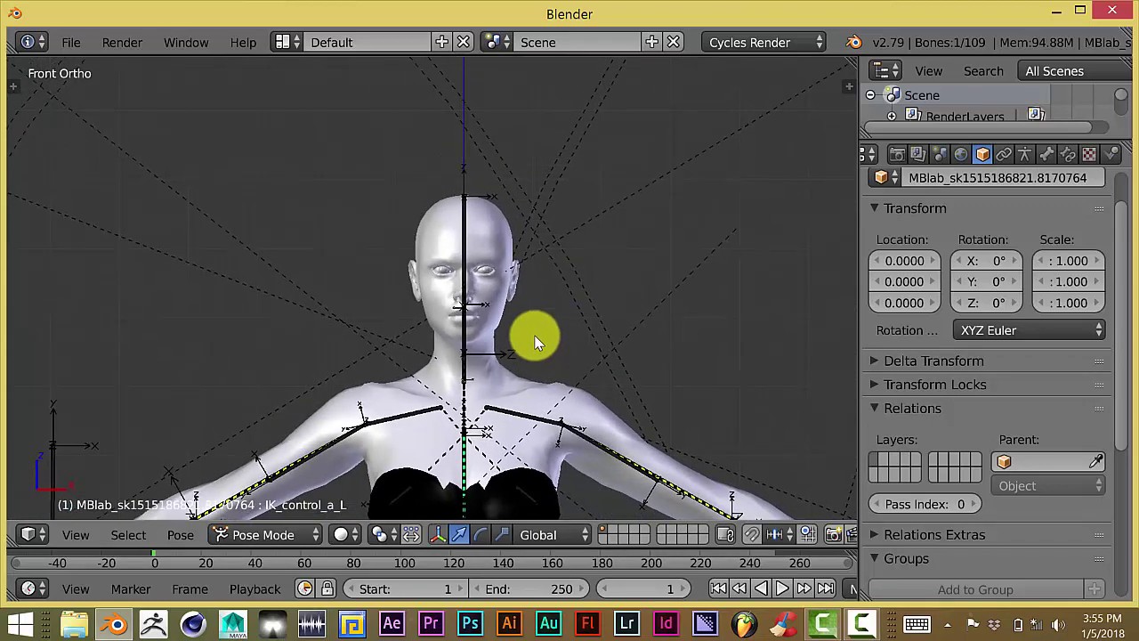
scroll(535, 341, up, 2)
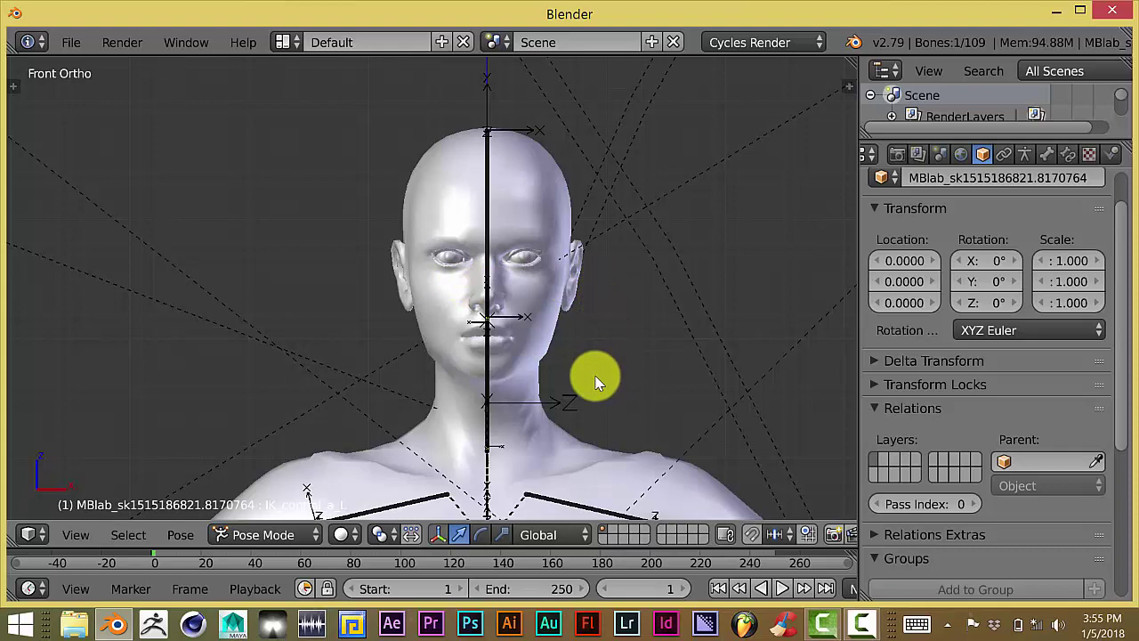
shift+middle_drag(595, 379, 594, 336)
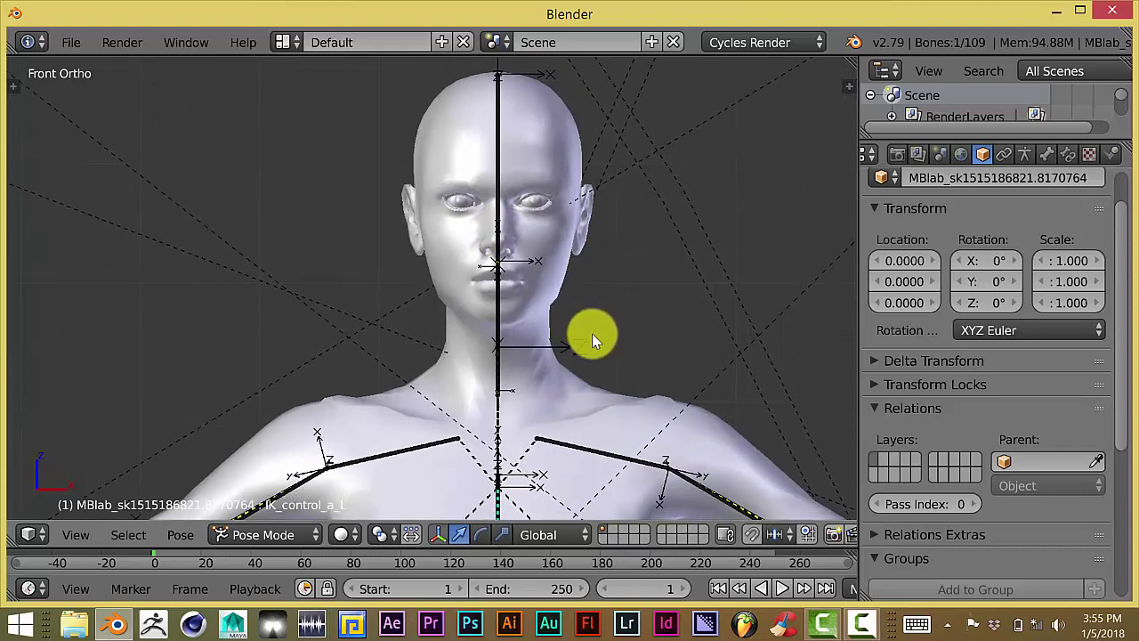
shift+middle_drag(593, 320, 601, 293)
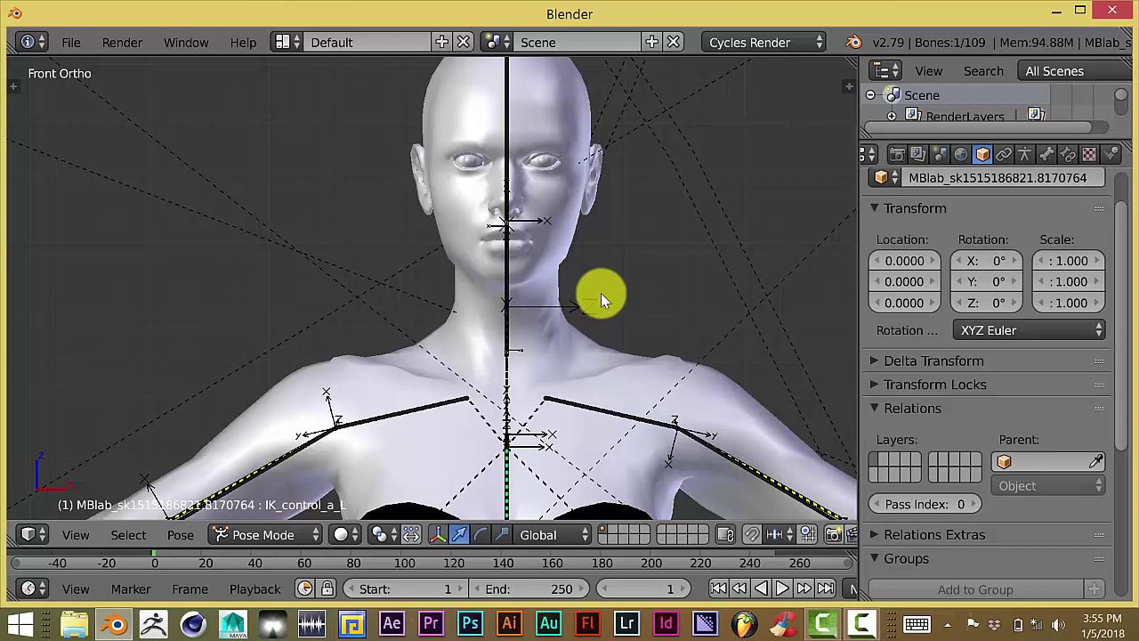
scroll(601, 292, down, 3)
shift+middle_drag(523, 203, 491, 161)
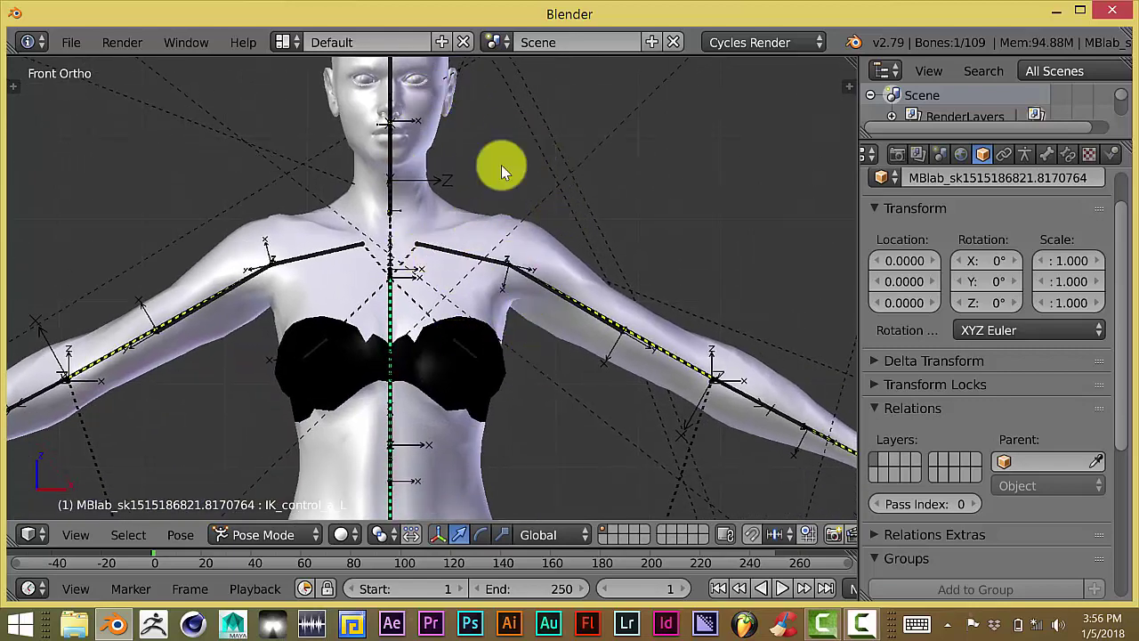
shift+middle_drag(569, 437, 419, 317)
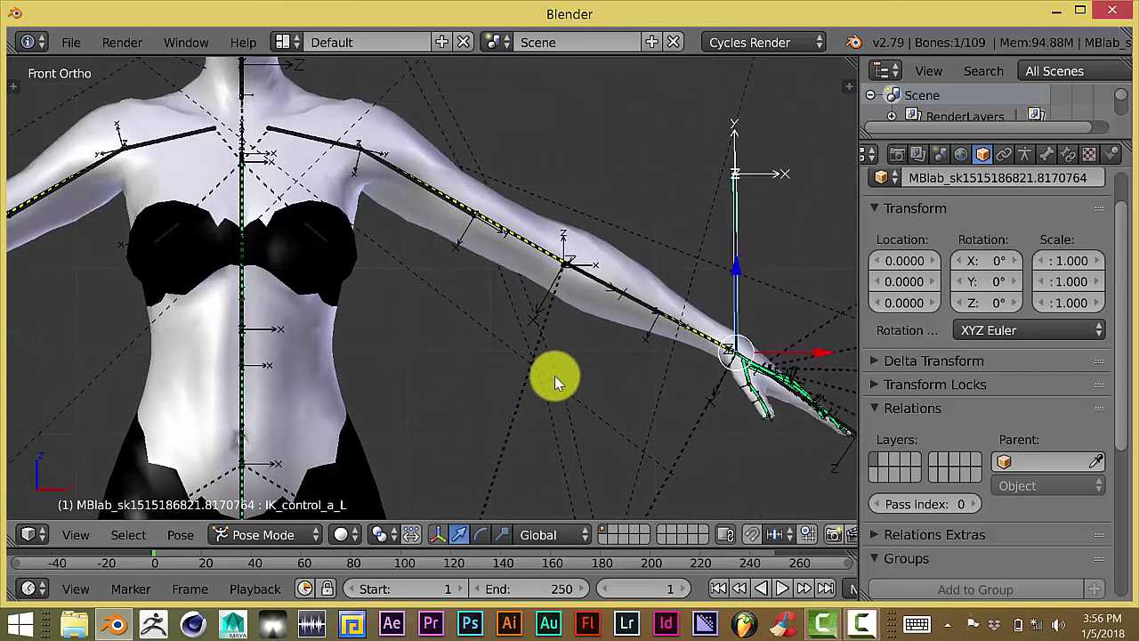
scroll(555, 376, down, 1)
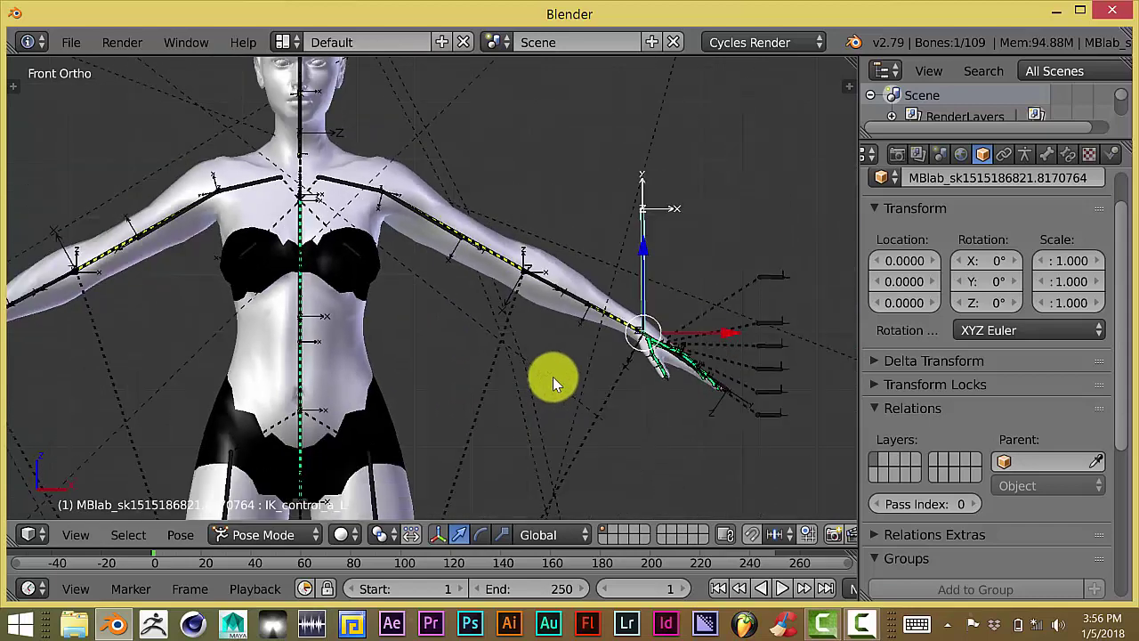
shift+middle_drag(553, 377, 550, 416)
scroll(550, 416, up, 1)
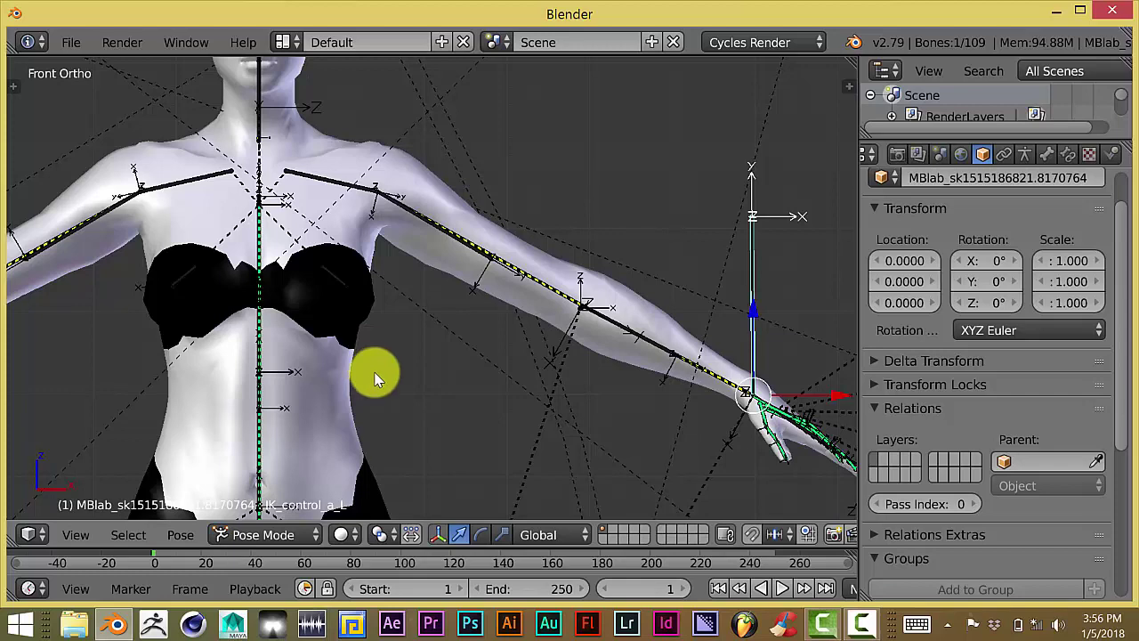
Step: Select the character body mesh in Object Mode to list its four modifiers
scroll(374, 378, down, 2)
scroll(428, 378, down, 1)
scroll(498, 379, down, 2)
scroll(542, 354, up, 3)
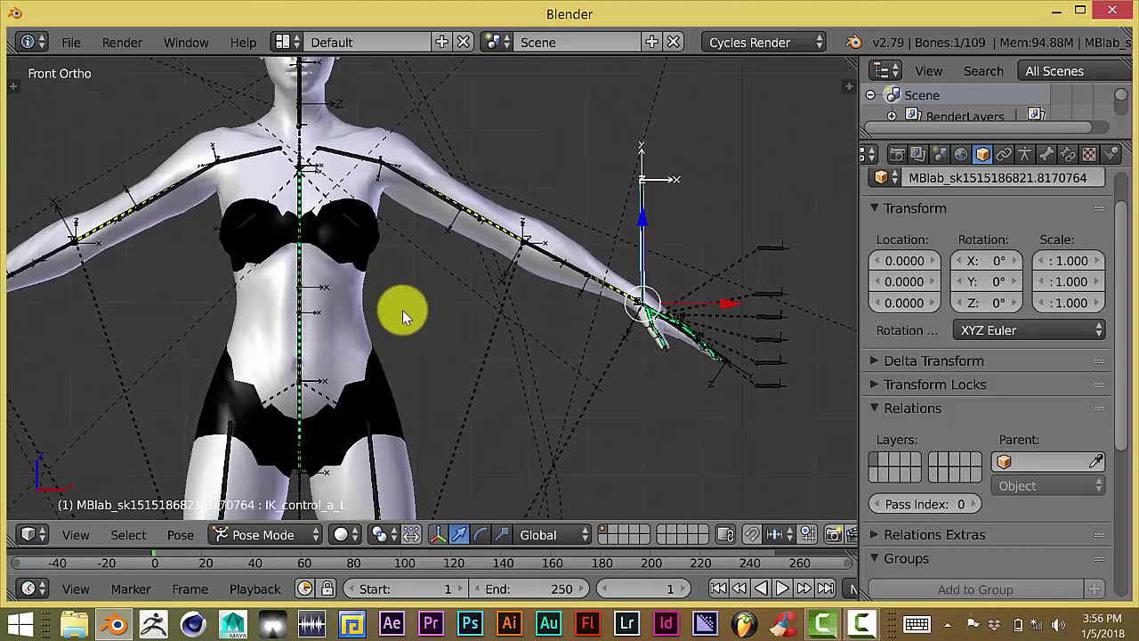
scroll(401, 311, down, 1)
scroll(463, 303, up, 2)
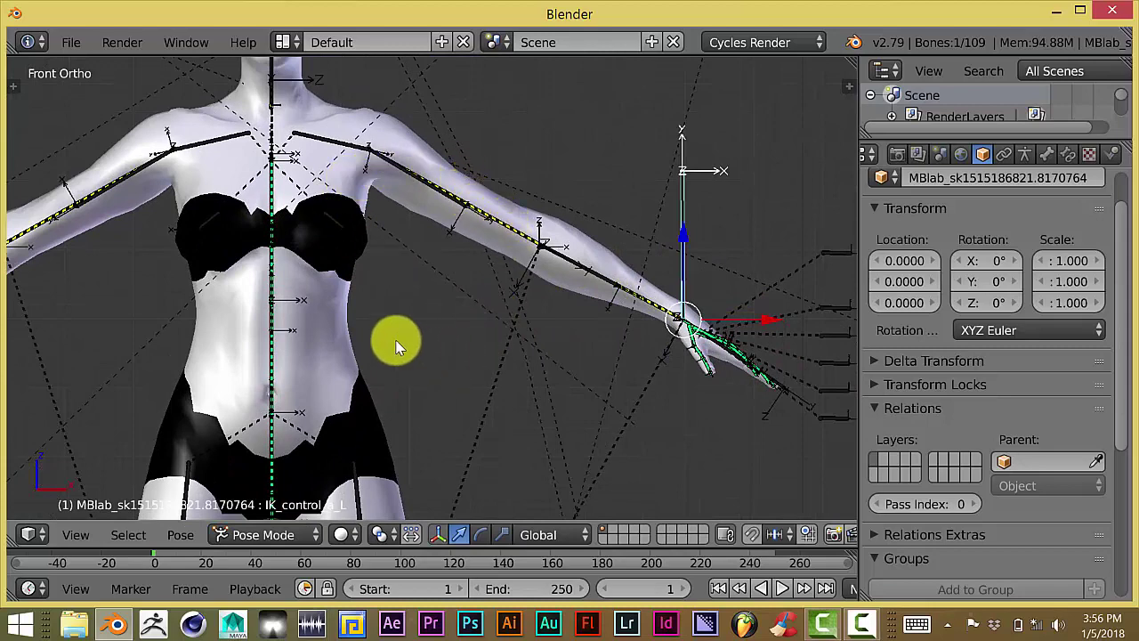
click(329, 327)
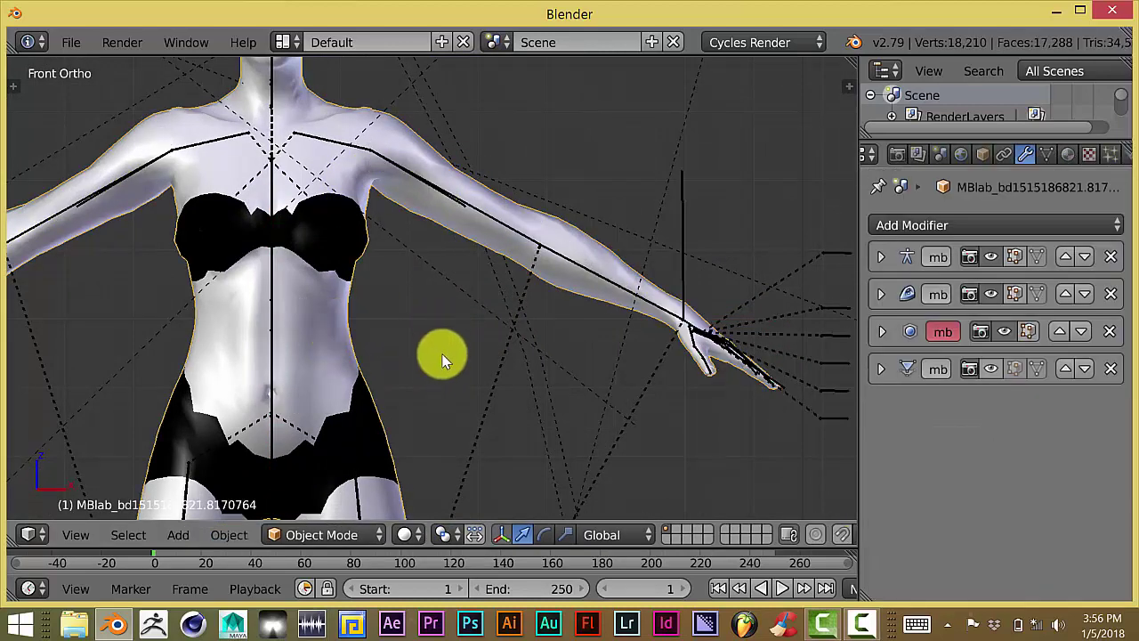
shift+middle_drag(444, 310, 486, 348)
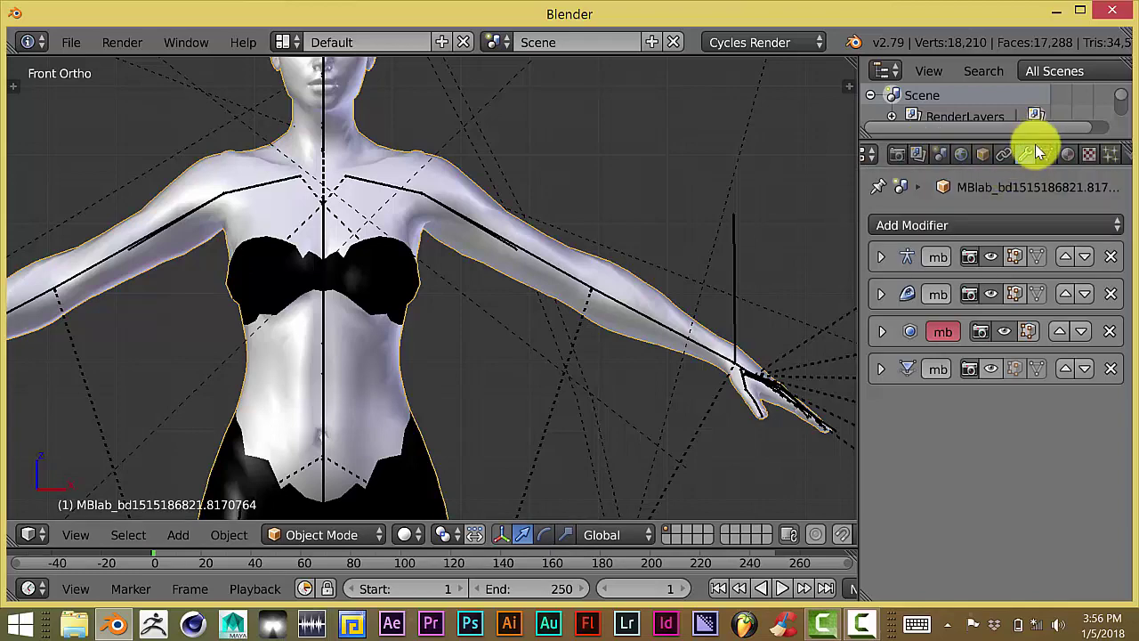
Step: Add a Mask modifier to the body mesh and set its mode to Armature
click(953, 226)
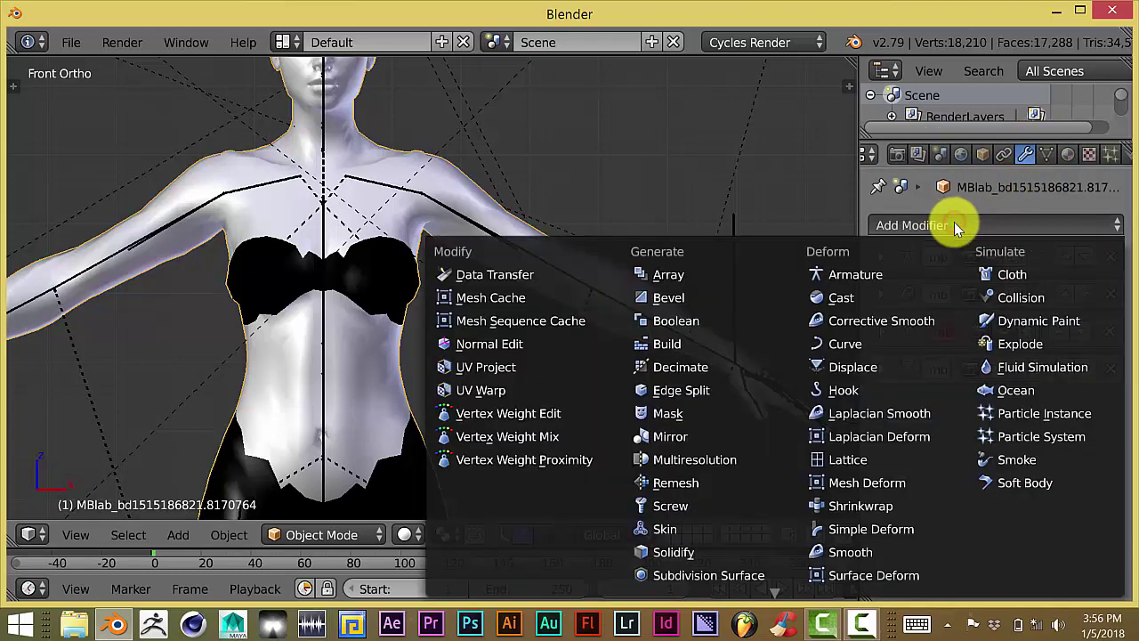
click(690, 411)
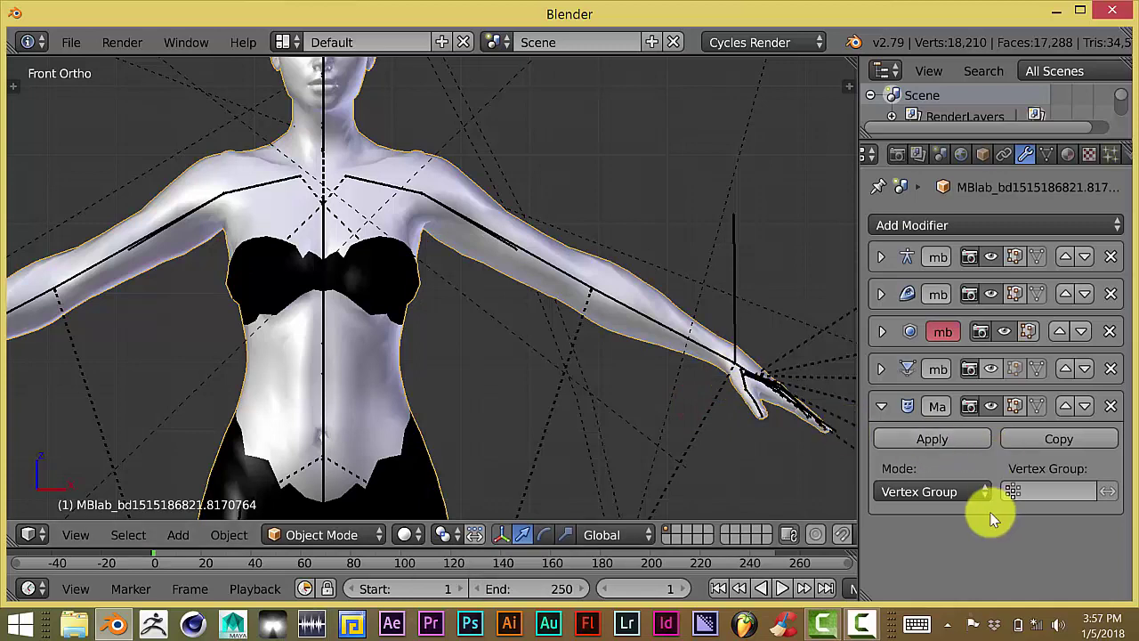
click(939, 492)
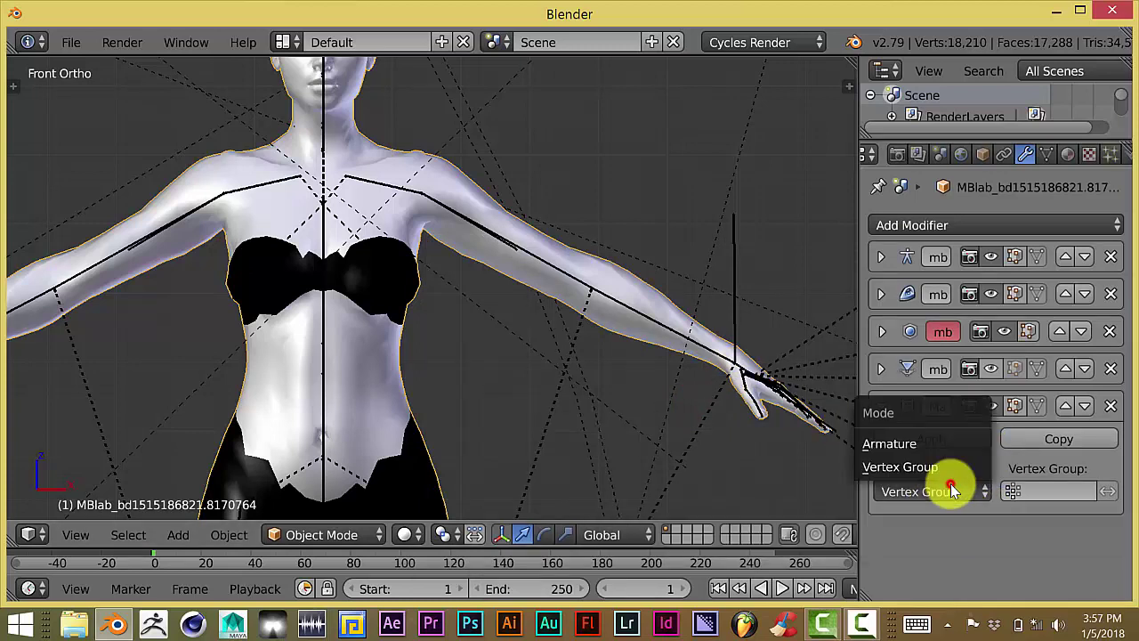
click(935, 445)
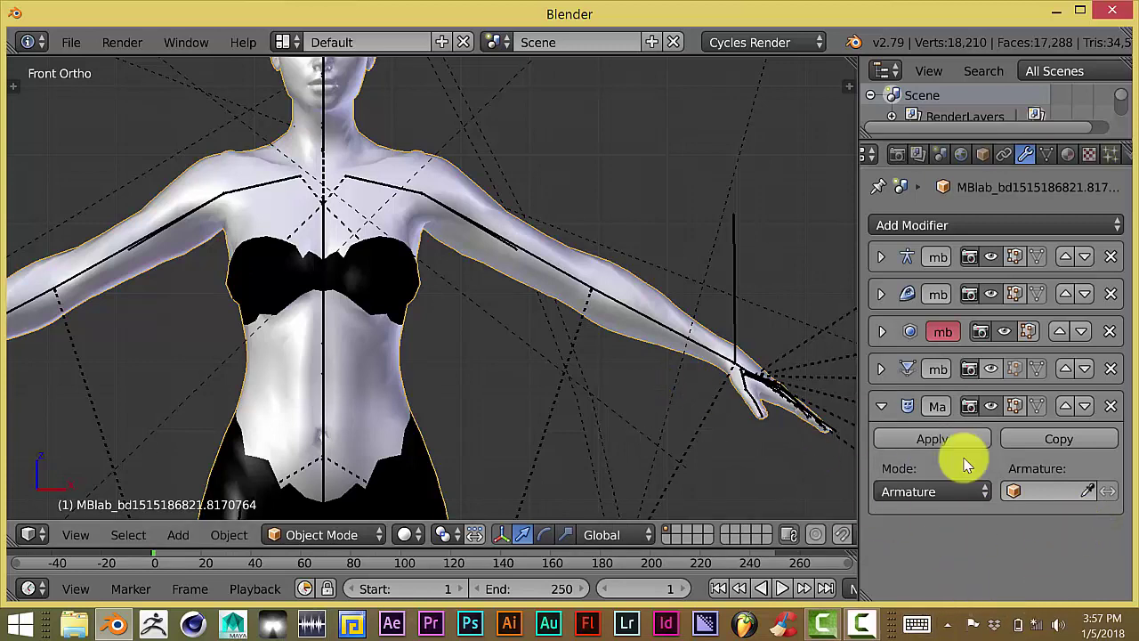
Step: Pick the MB-Lab armature as the Mask modifier's target with the eyedropper, framing the shoulders
click(1087, 488)
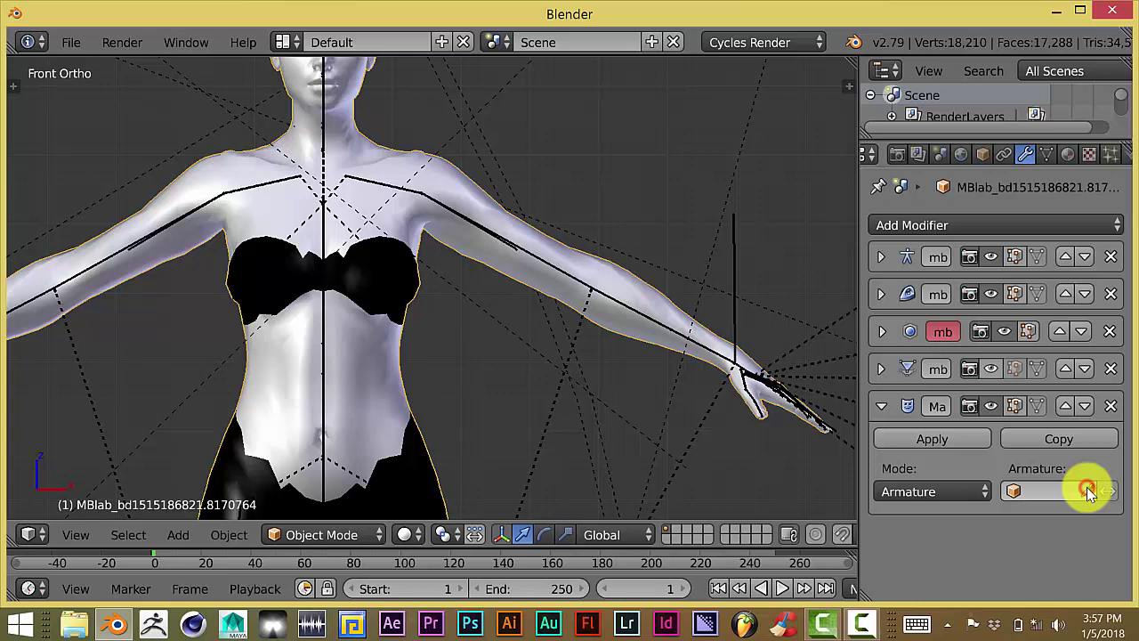
click(738, 255)
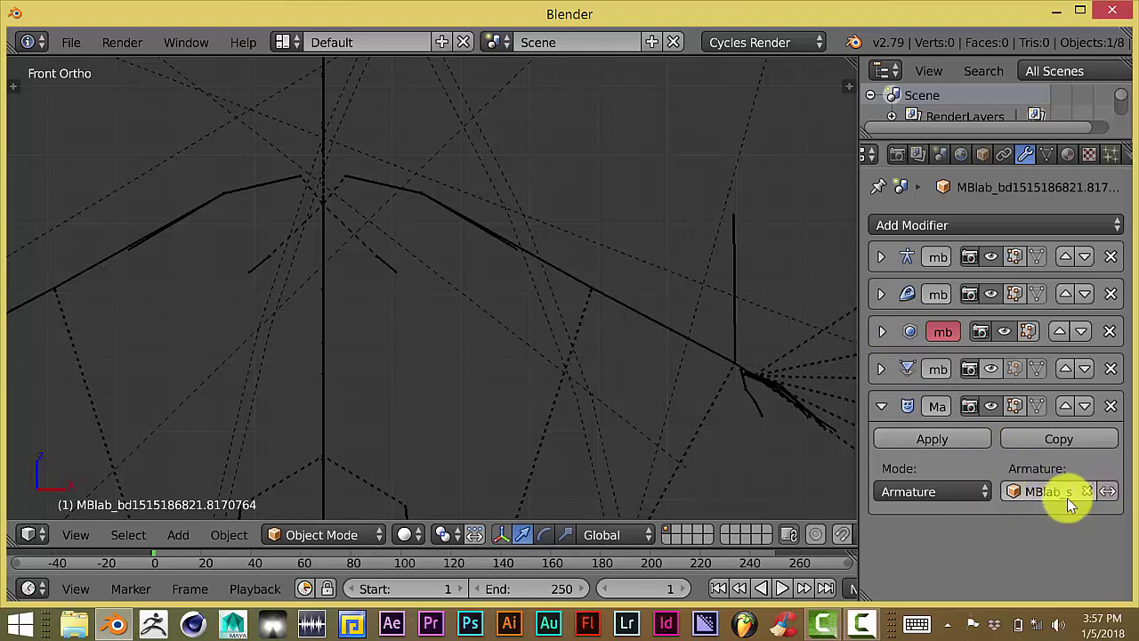
scroll(660, 441, down, 3)
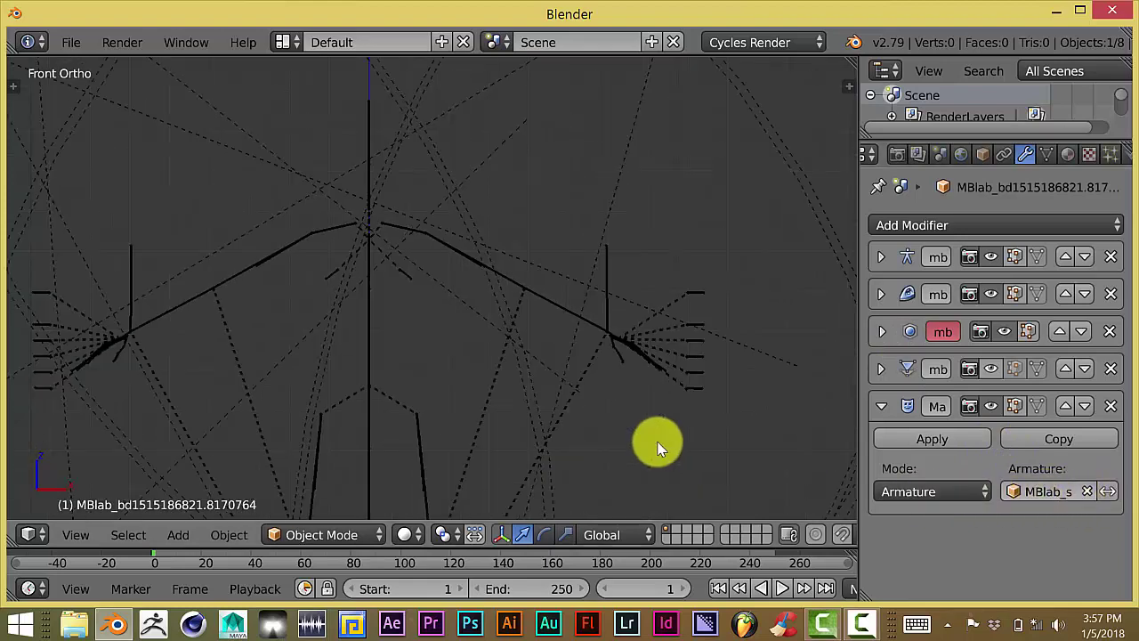
shift+scroll(591, 433, down, 1)
shift+middle_drag(596, 370, 593, 293)
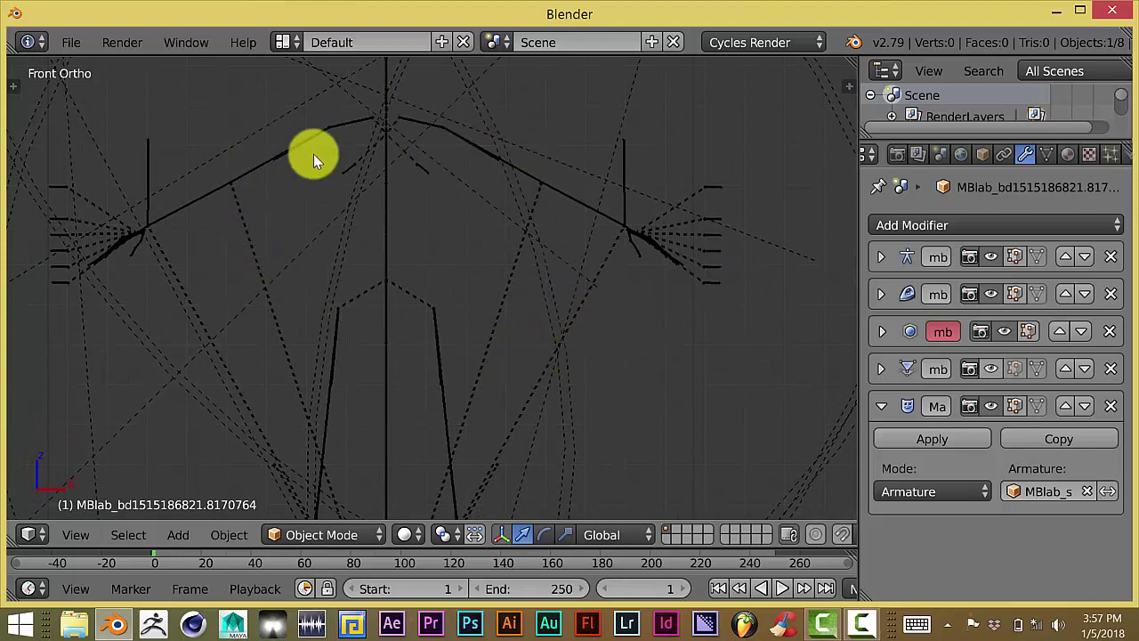
scroll(465, 383, up, 4)
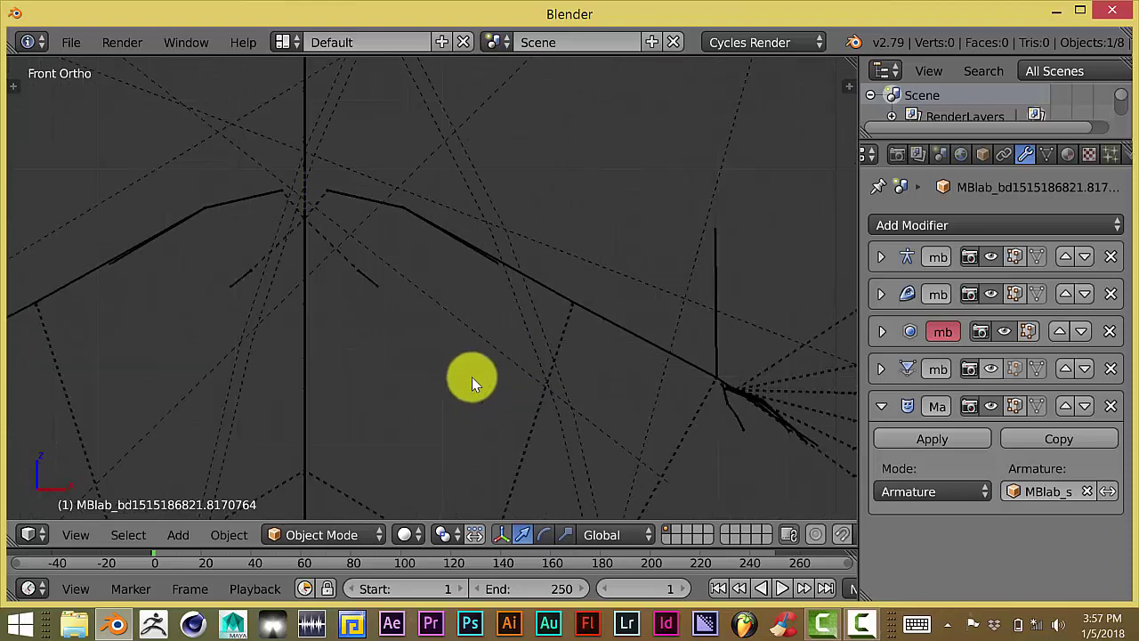
shift+middle_drag(495, 343, 486, 310)
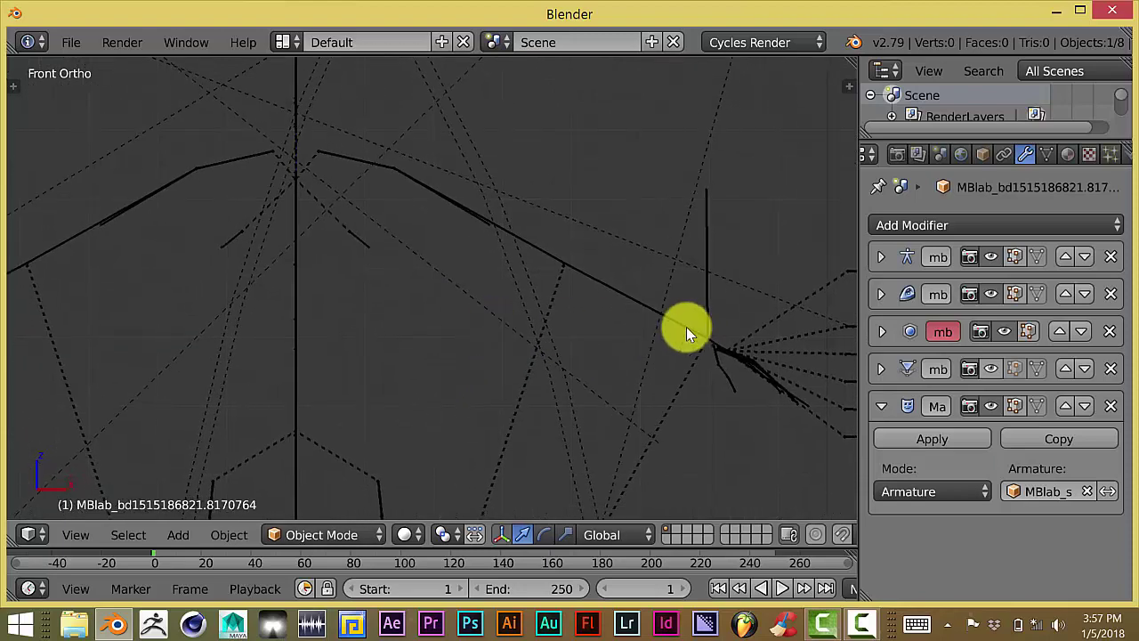
Step: Select the lowerarm_L forearm bone in Pose Mode so only its weighted mesh shows
right_click(644, 307)
scroll(565, 349, down, 1)
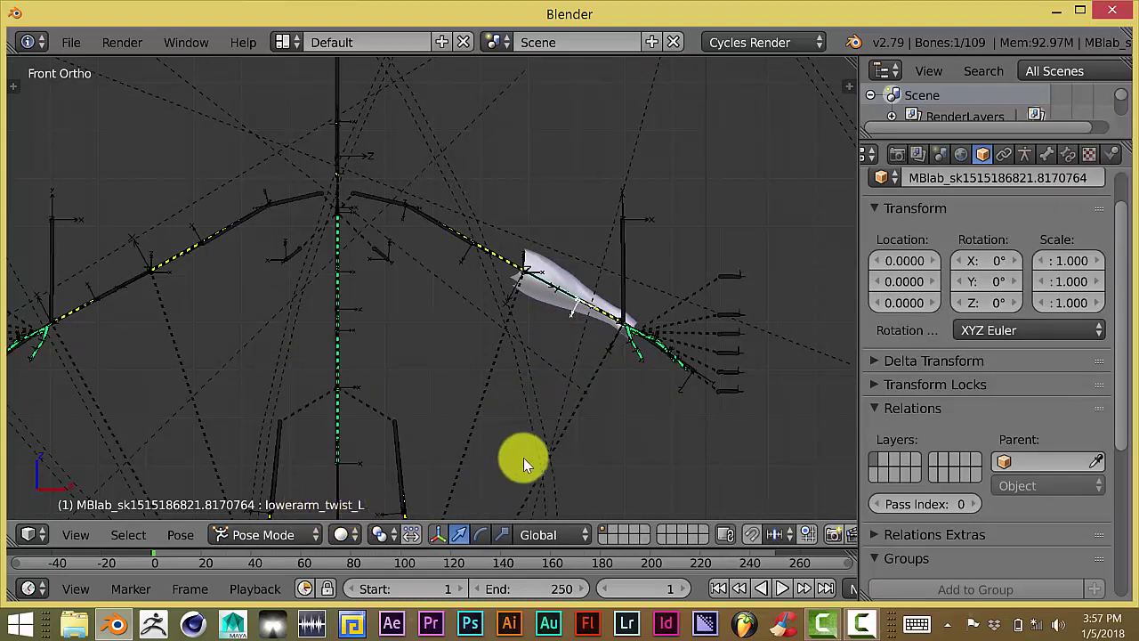
scroll(569, 425, up, 2)
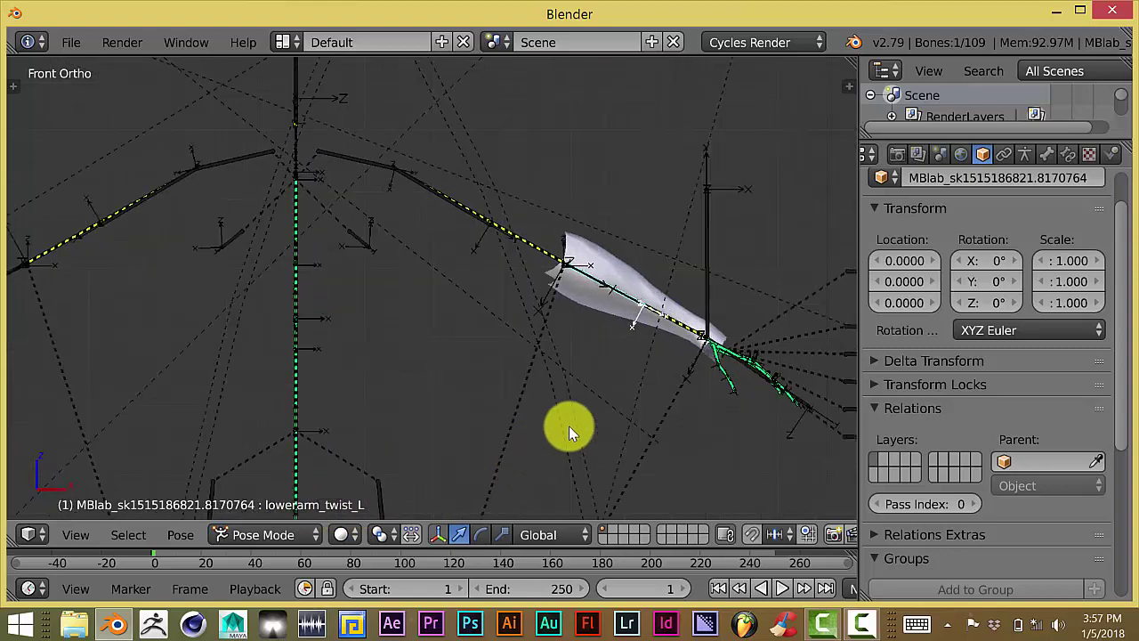
right_click(674, 325)
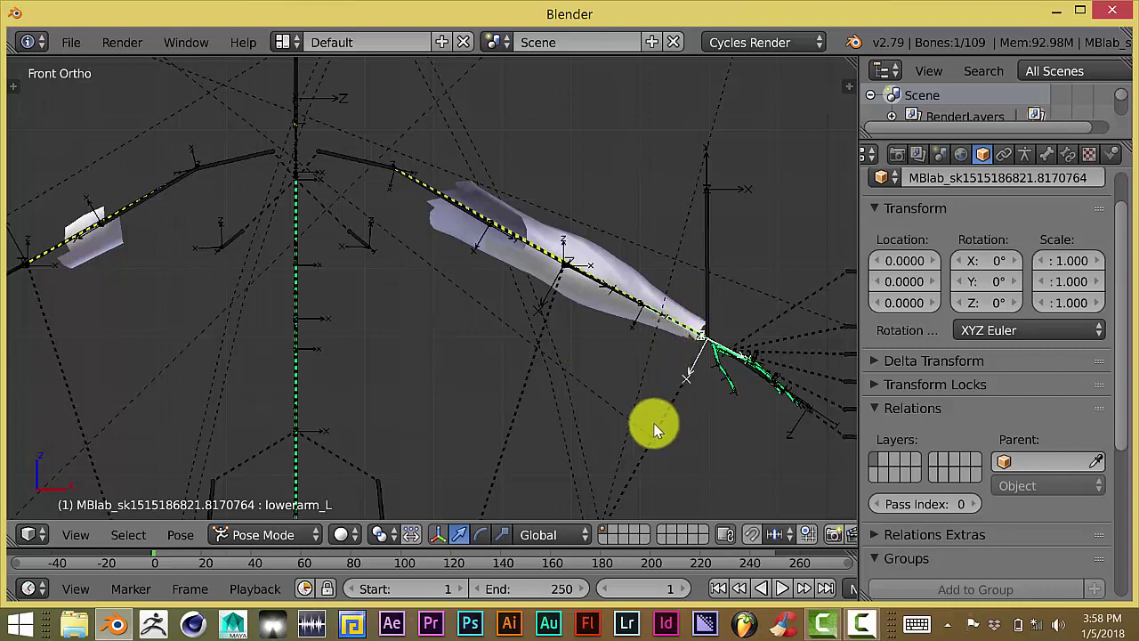
Step: Put the character mesh in Weight Paint mode to view the lowerarm_L heat map
right_click(581, 301)
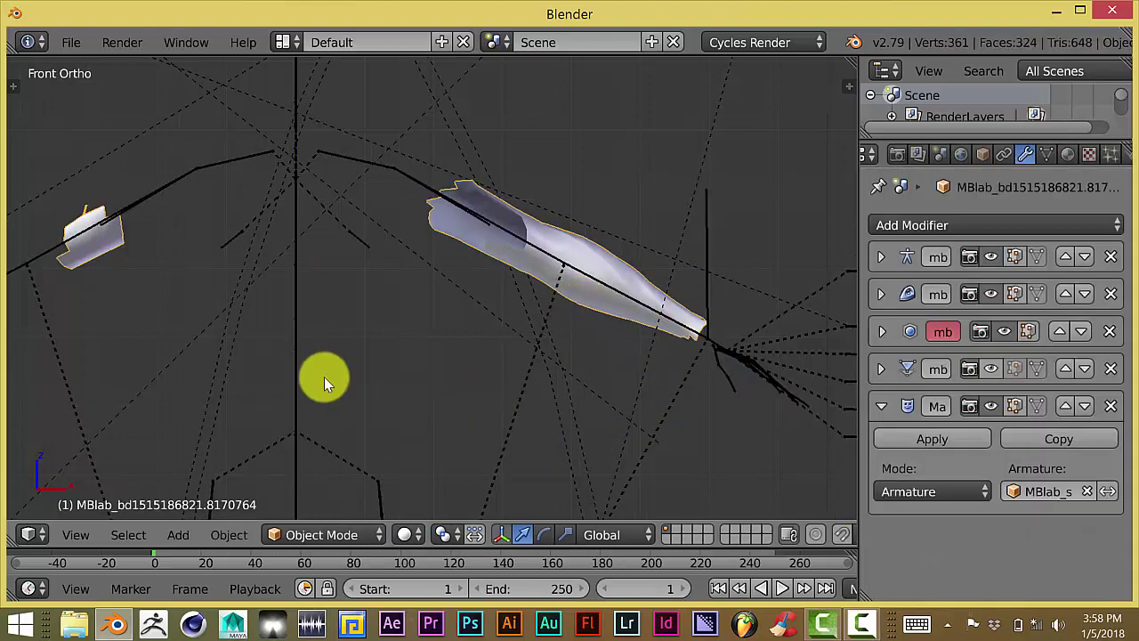
click(358, 535)
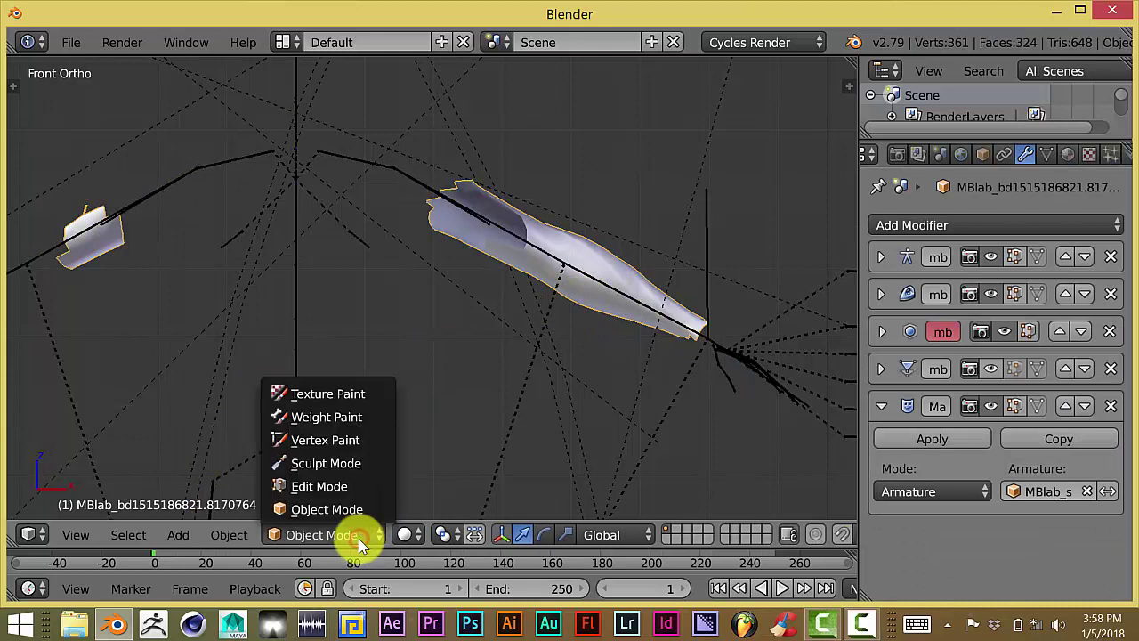
click(330, 417)
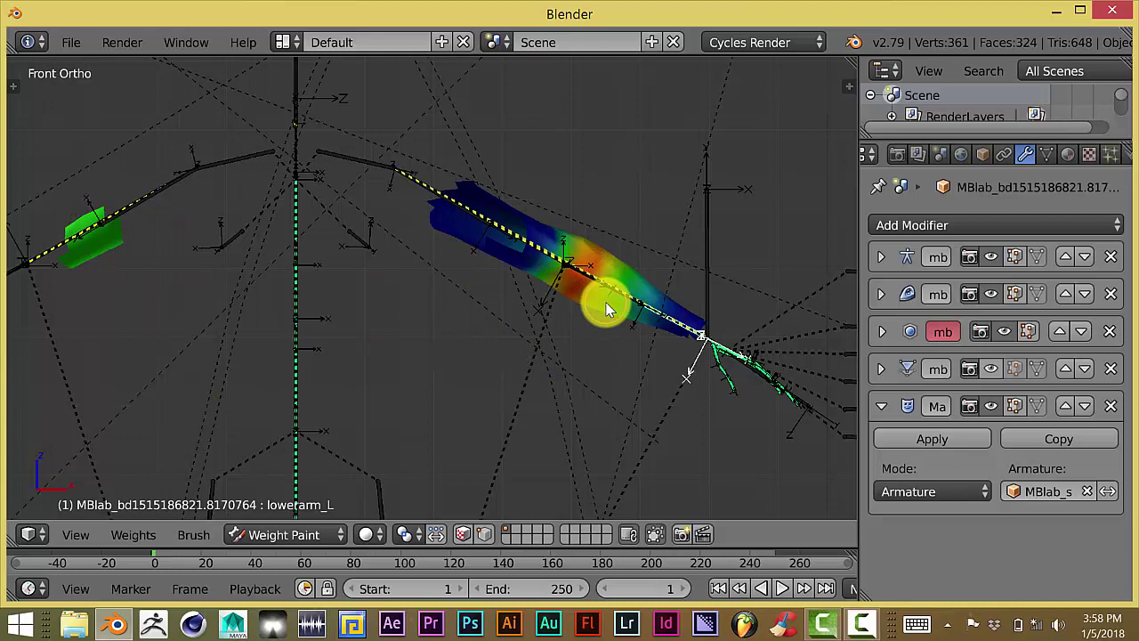
click(608, 341)
click(575, 394)
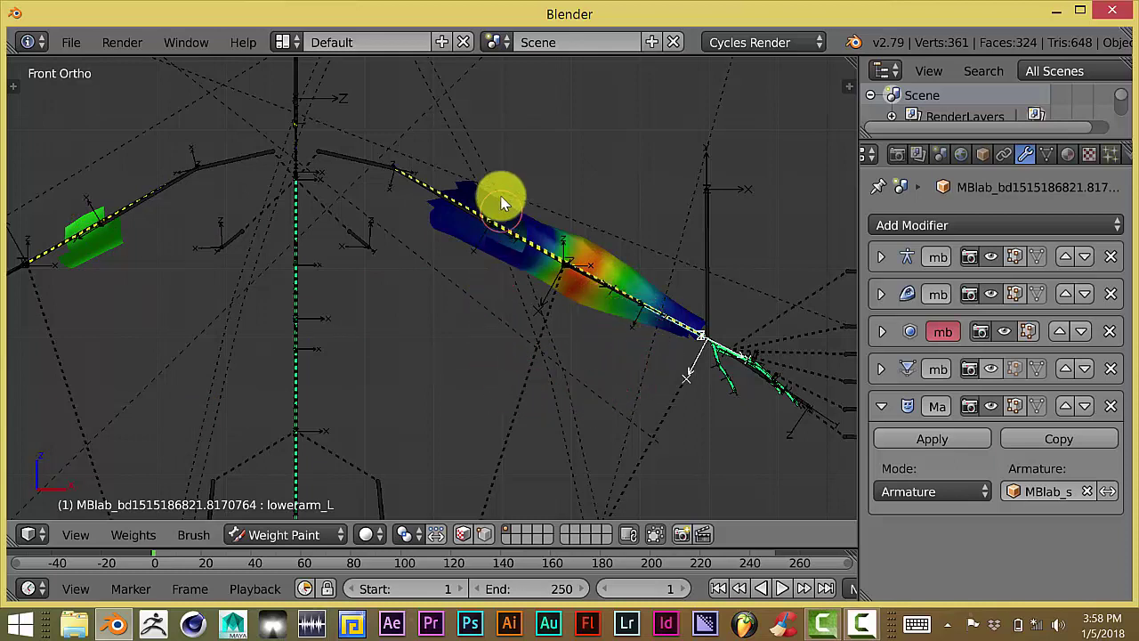
click(476, 174)
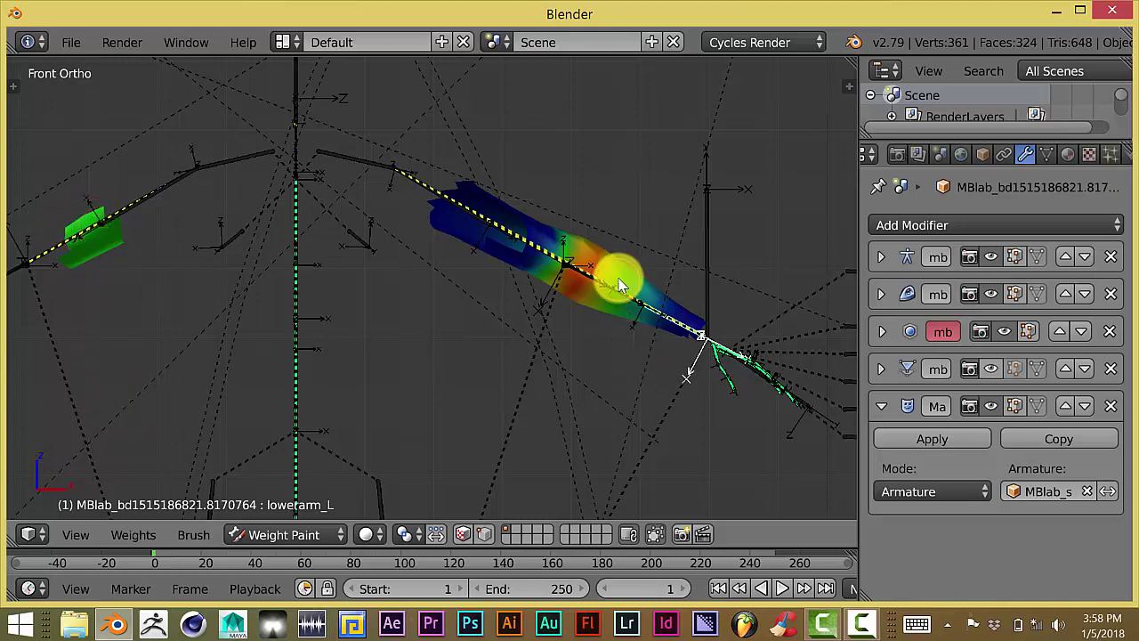
Step: In Edit Mode, deselect all and circle-select the 59 stray vertices on the upper arm
click(297, 537)
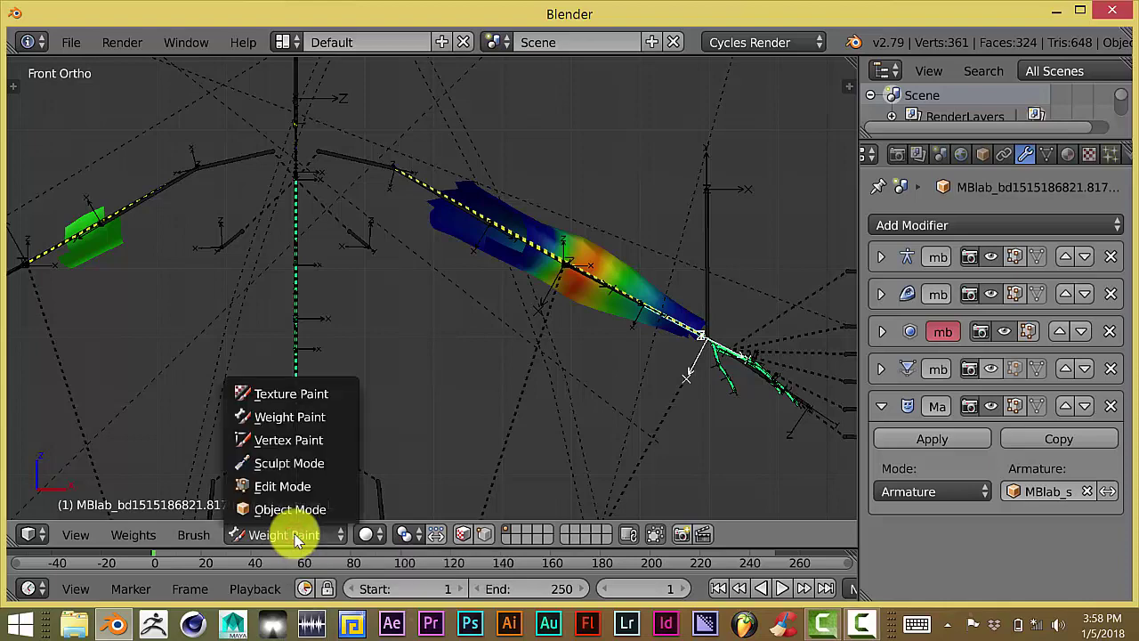
click(294, 485)
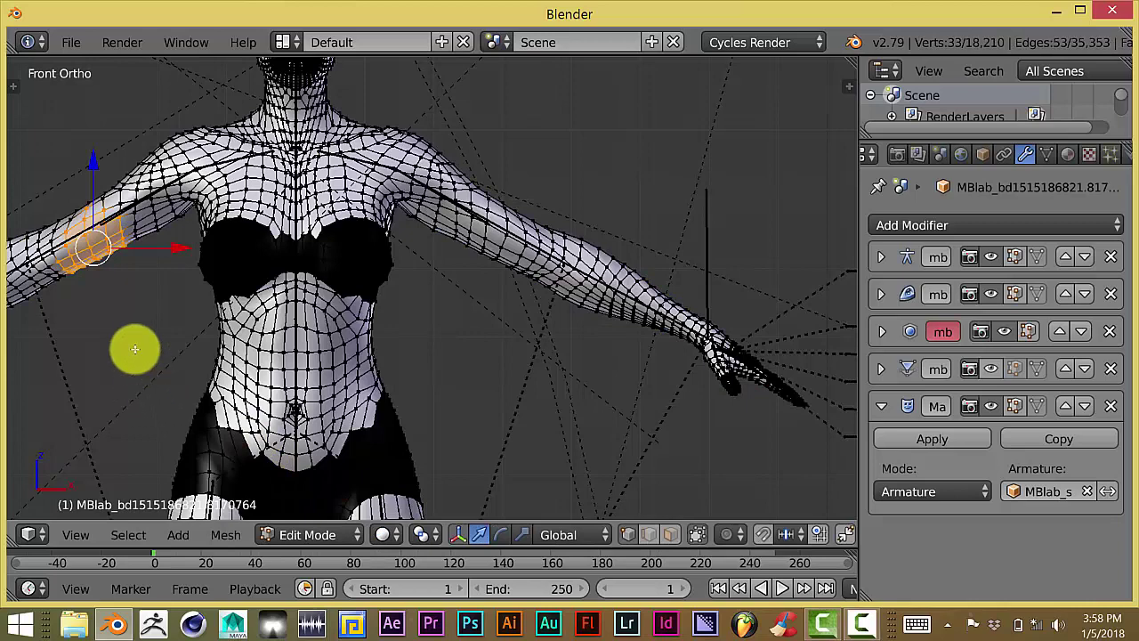
shift+middle_drag(132, 350, 343, 351)
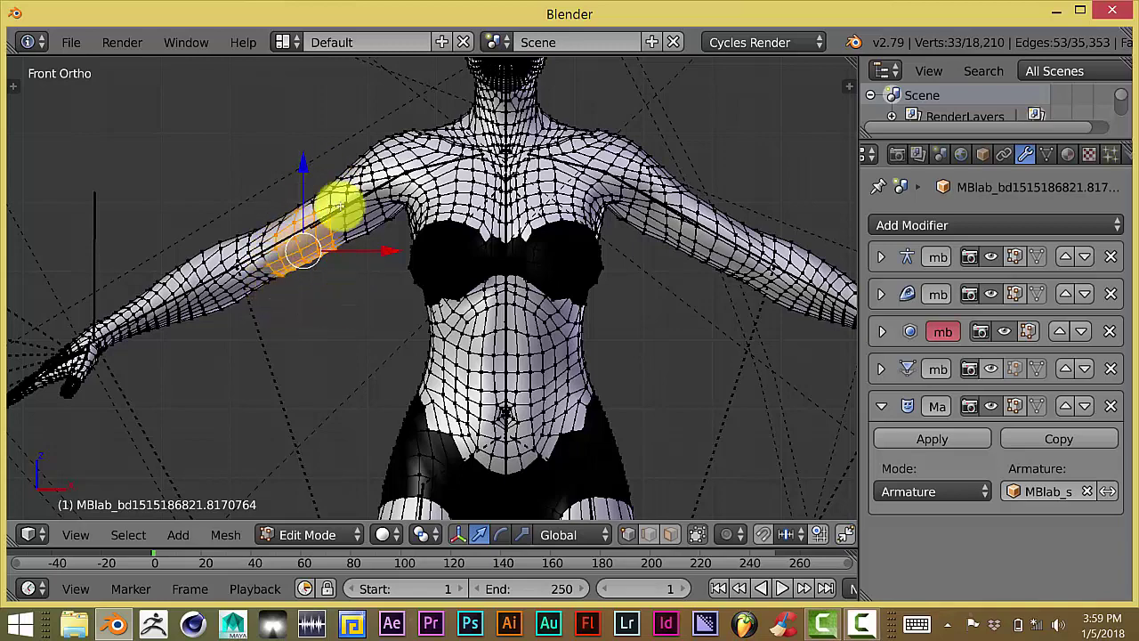
key(a)
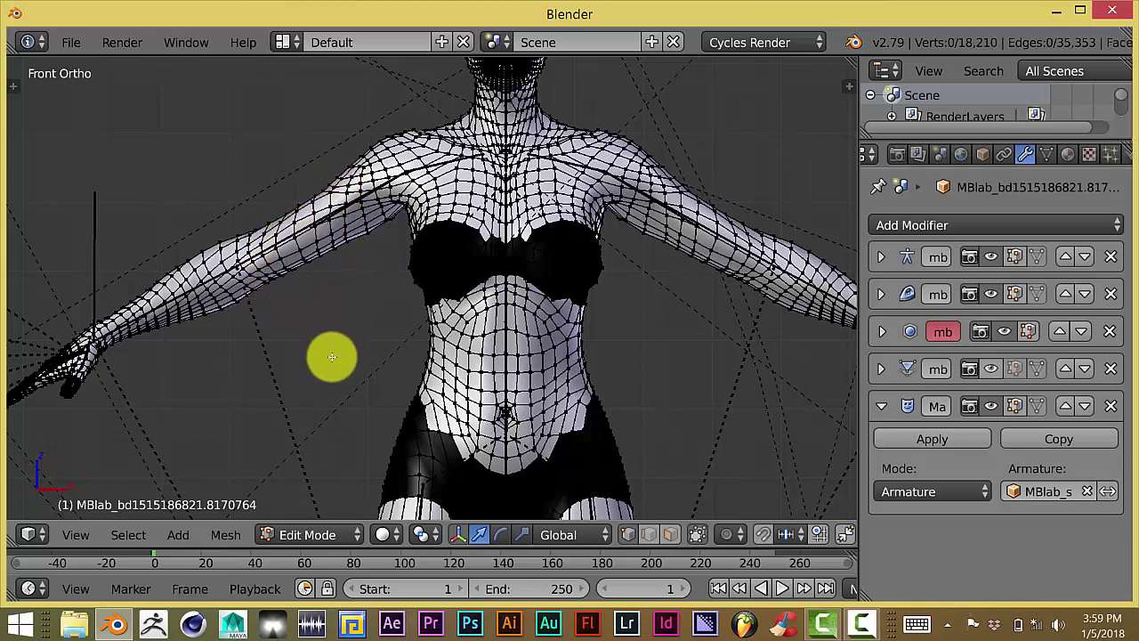
key(c)
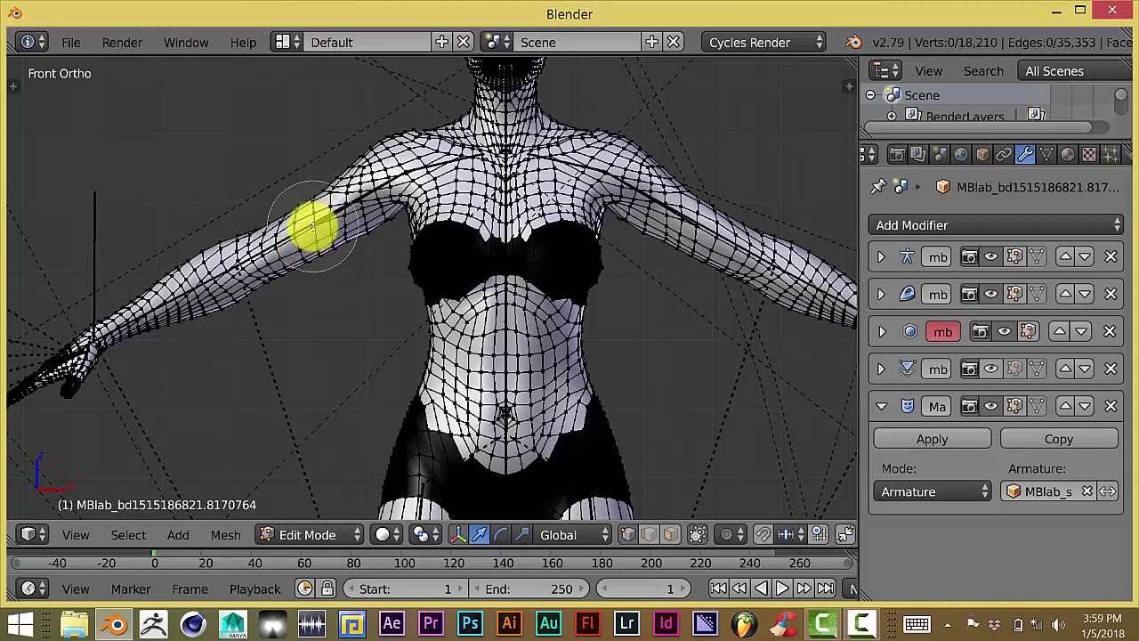
drag(310, 234, 307, 224)
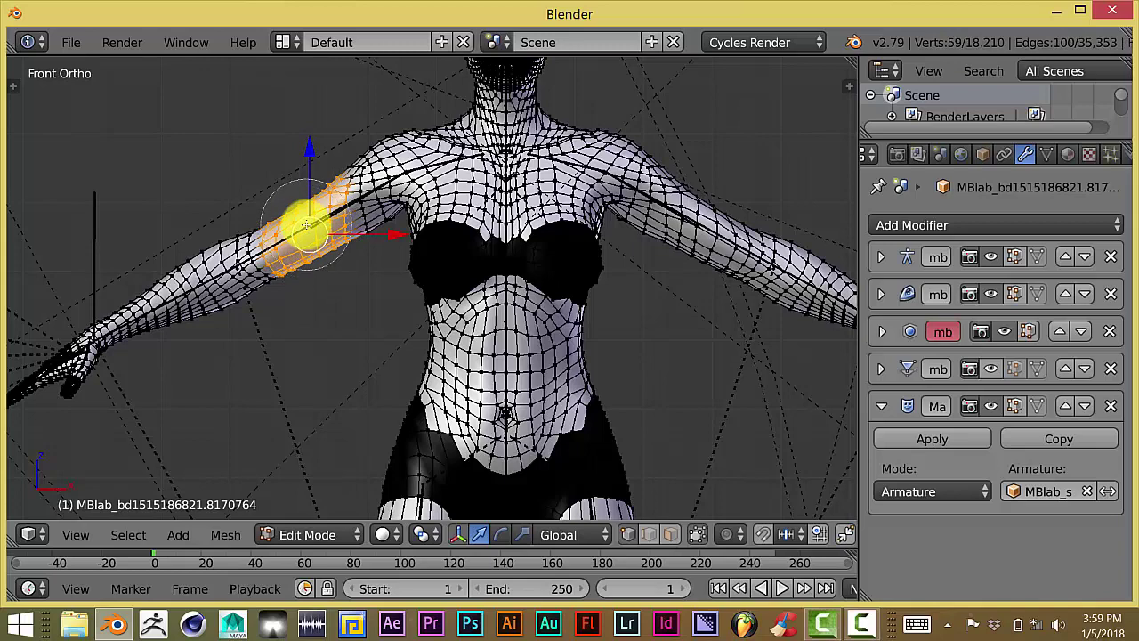
key(Escape)
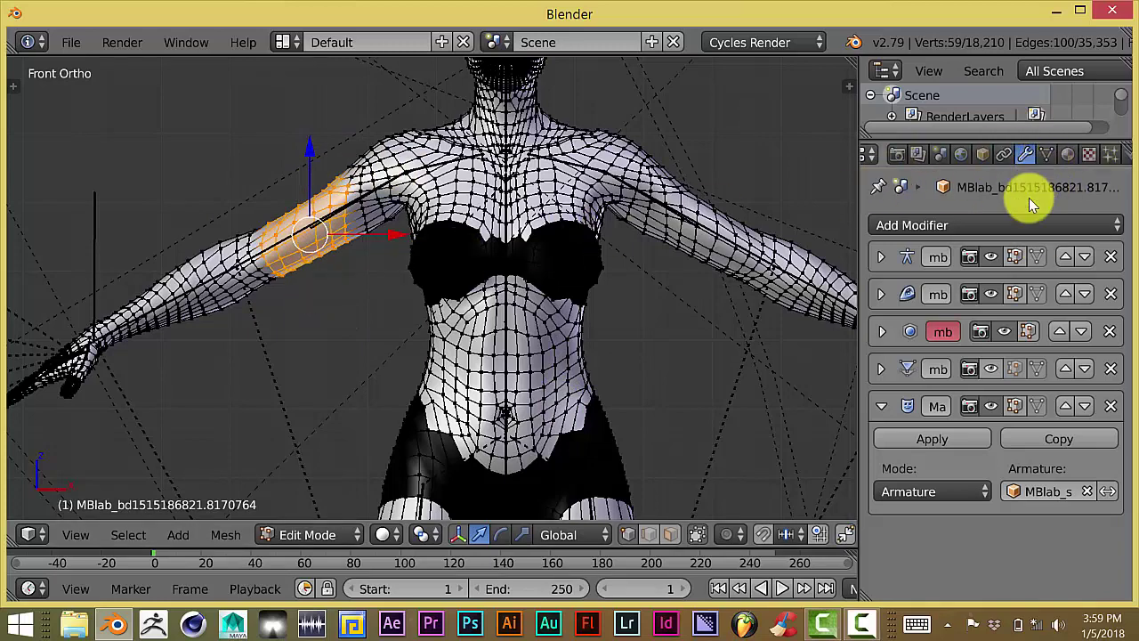
Step: Remove the selected vertices from lowerarm_L at weight 1.000, then check in Weight Paint
click(1050, 153)
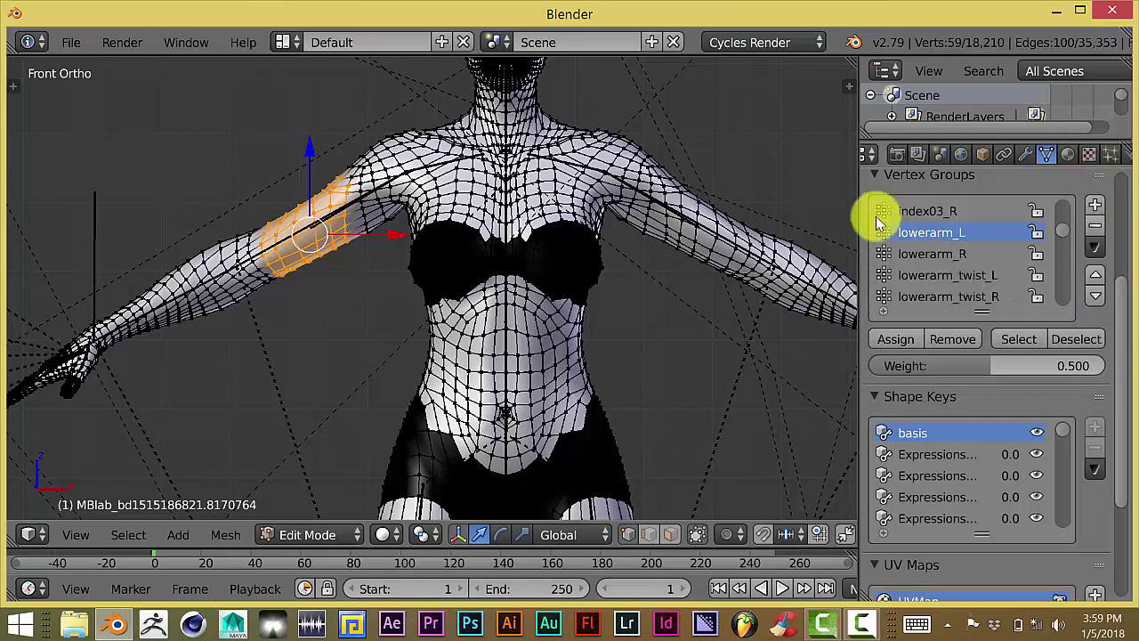
drag(856, 193, 798, 194)
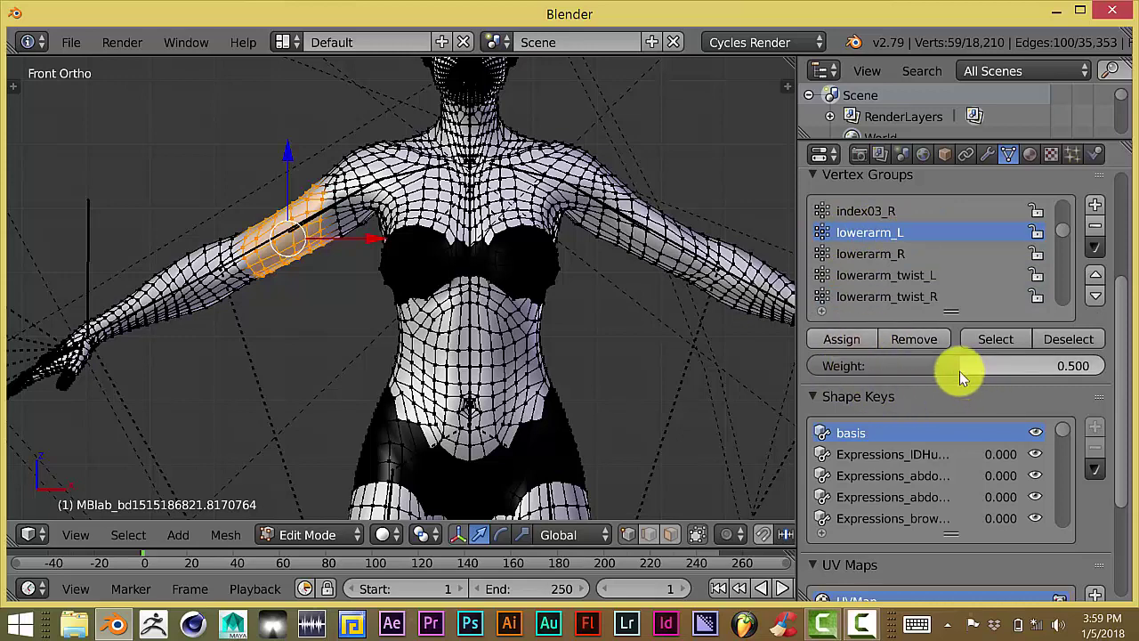
drag(935, 372, 1111, 374)
click(851, 339)
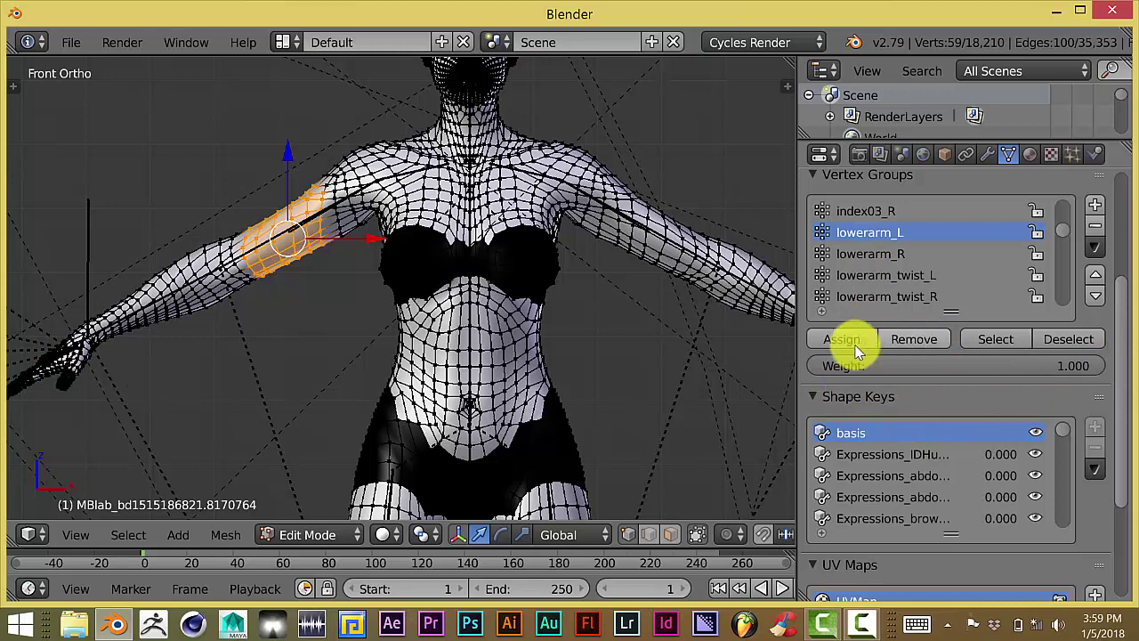
click(341, 532)
click(322, 417)
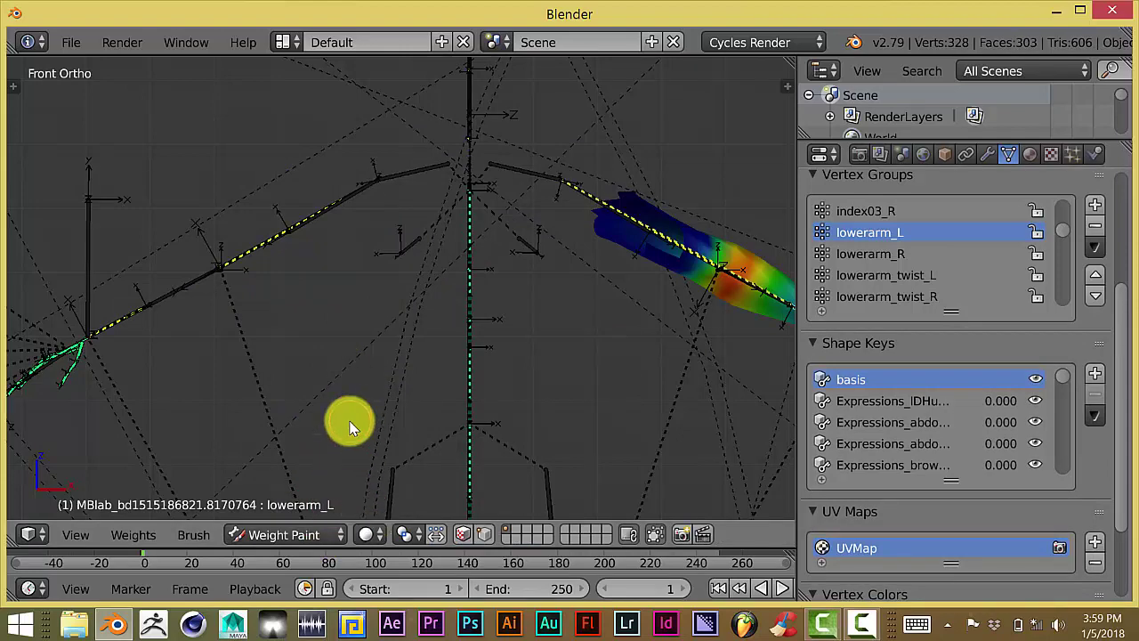
Step: Return to Object Mode with the character mesh selected and the masked forearm framed
key(Tab)
click(326, 533)
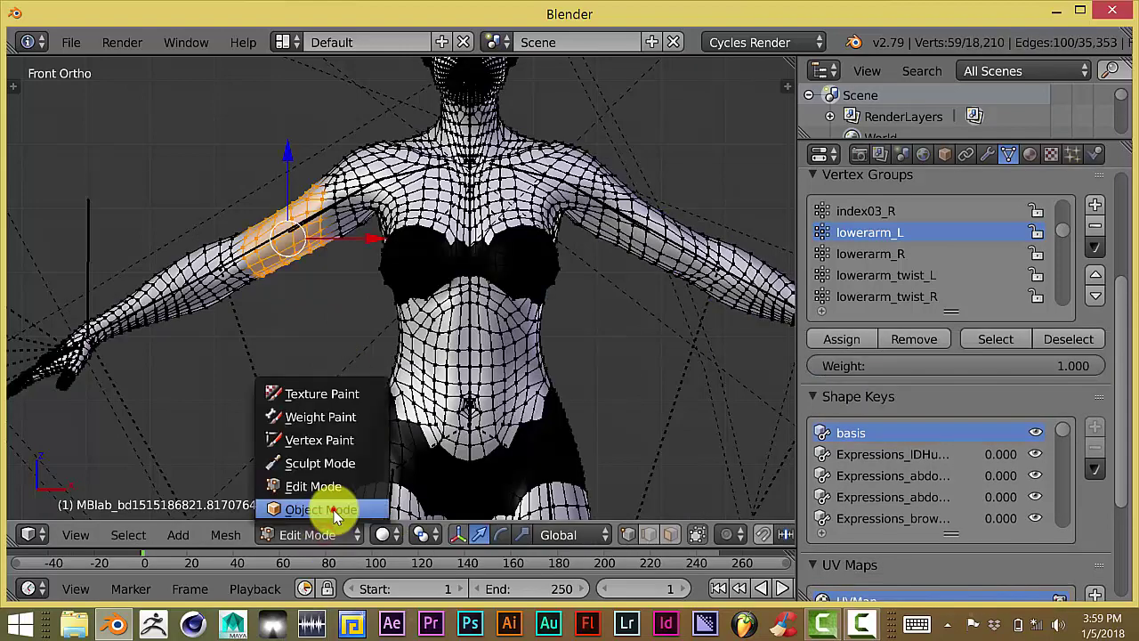
click(331, 507)
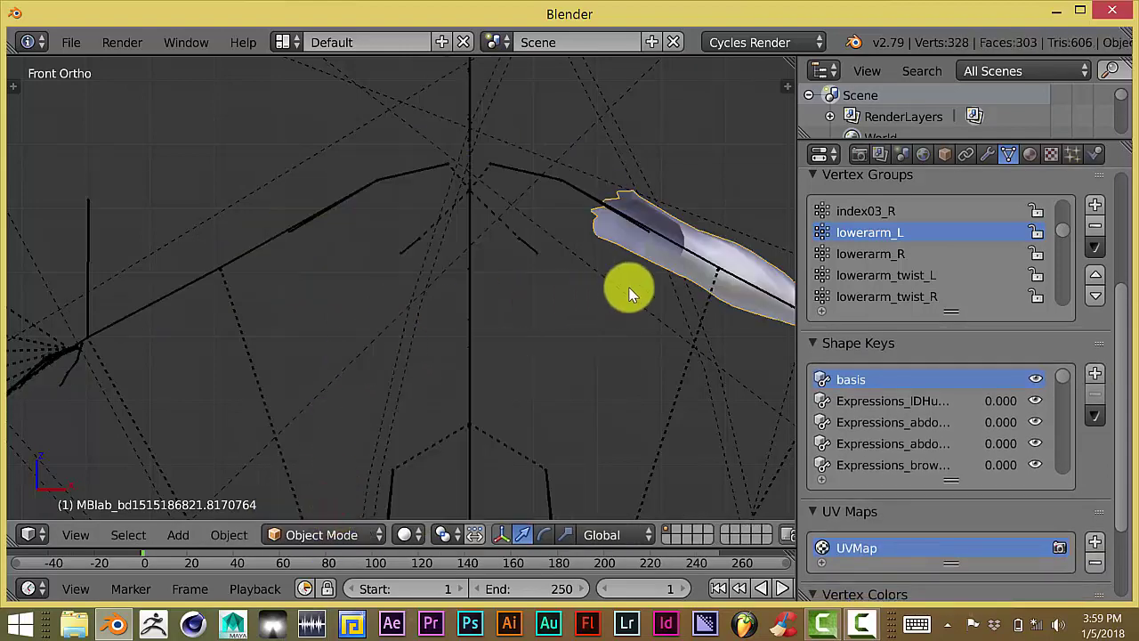
right_click(664, 266)
right_click(739, 242)
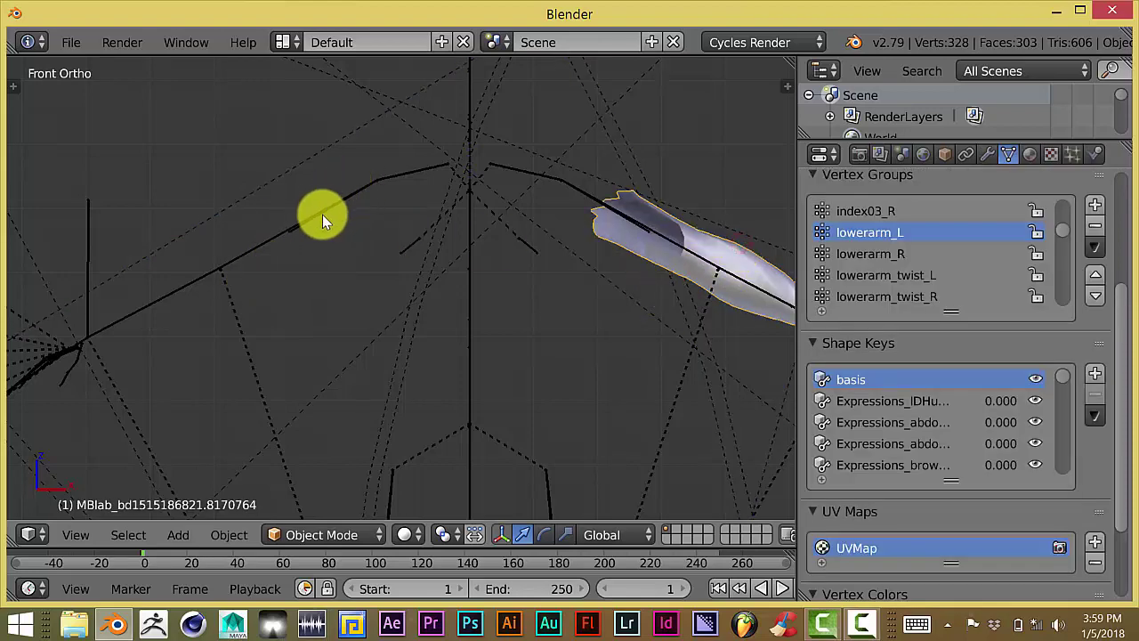
shift+middle_drag(451, 343, 287, 293)
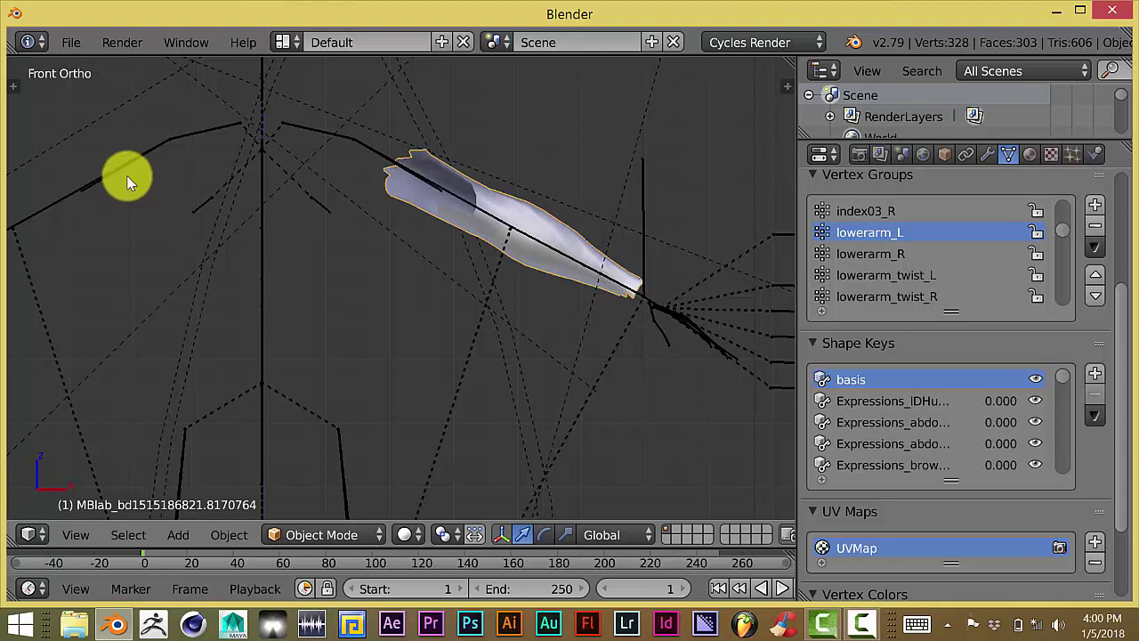
Step: Check the masked mesh for upperarm_twist_R, clavicle_R, clavicle_L and spine01
right_click(126, 169)
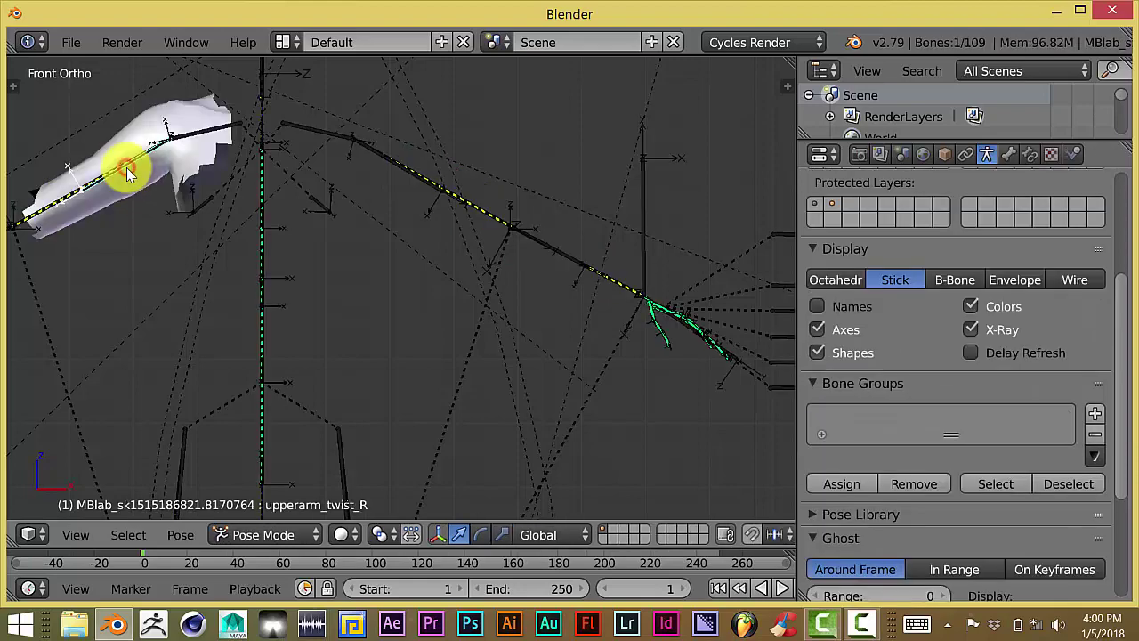
right_click(223, 132)
right_click(294, 132)
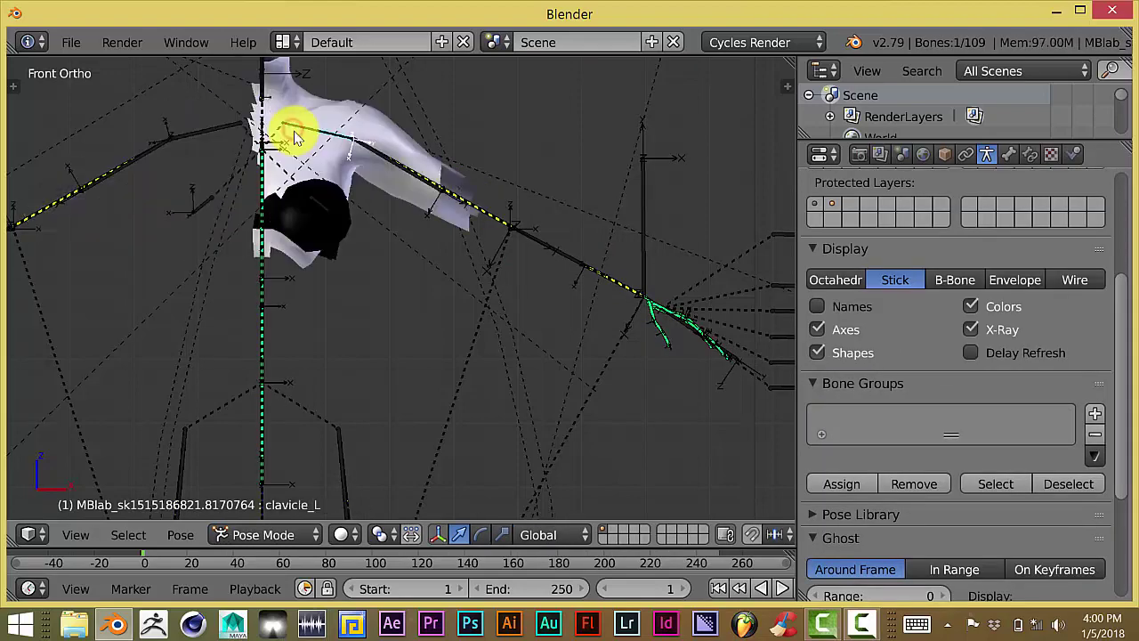
shift+middle_drag(363, 278, 437, 216)
scroll(400, 253, down, 2)
right_click(357, 261)
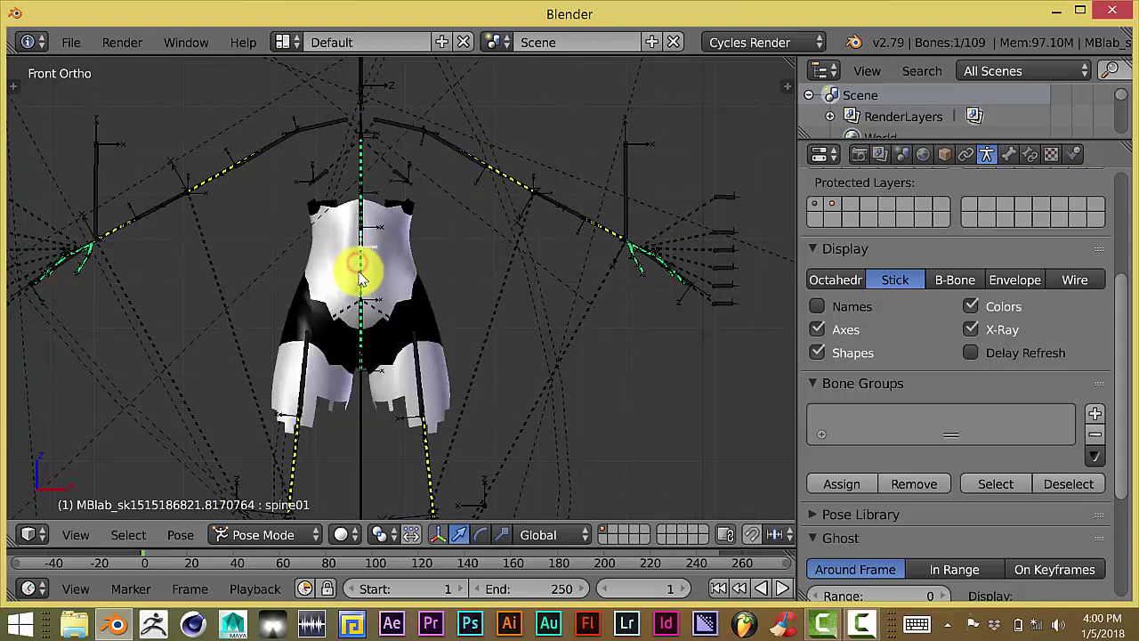
Step: Check both thigh and calf bones, then reselect the body mesh in Object Mode
right_click(298, 458)
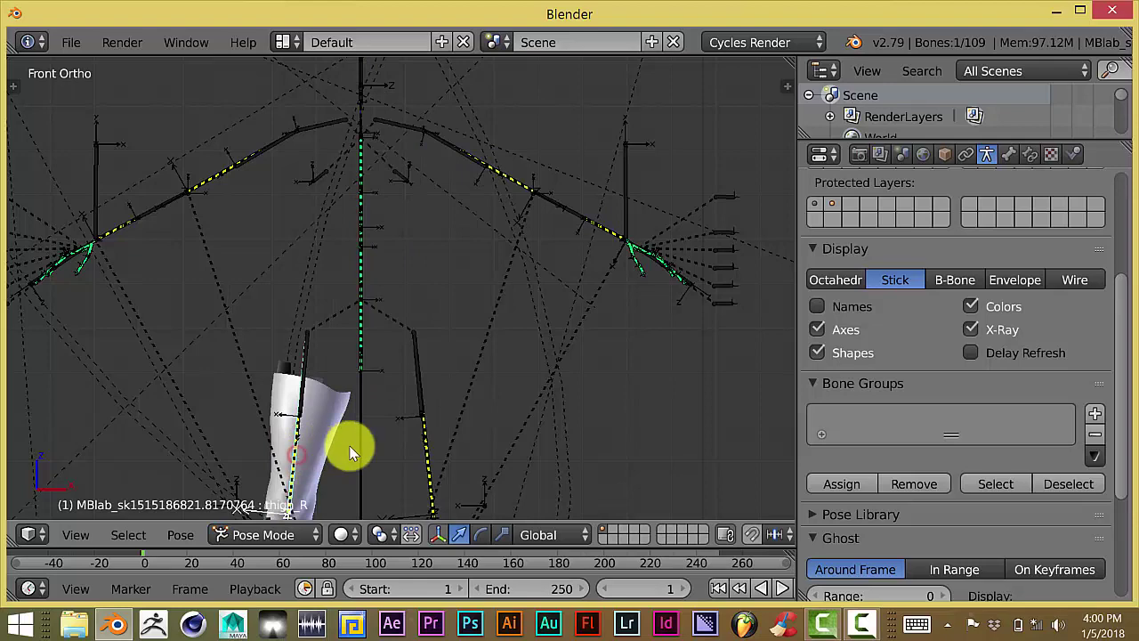
right_click(425, 450)
shift+middle_drag(460, 415, 529, 186)
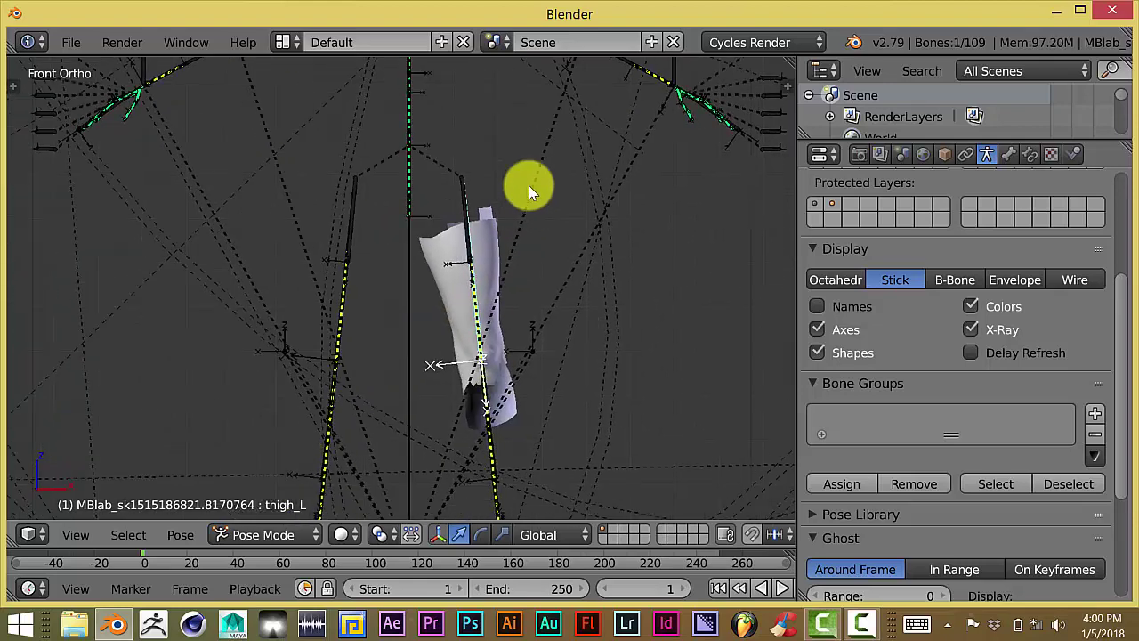
right_click(347, 379)
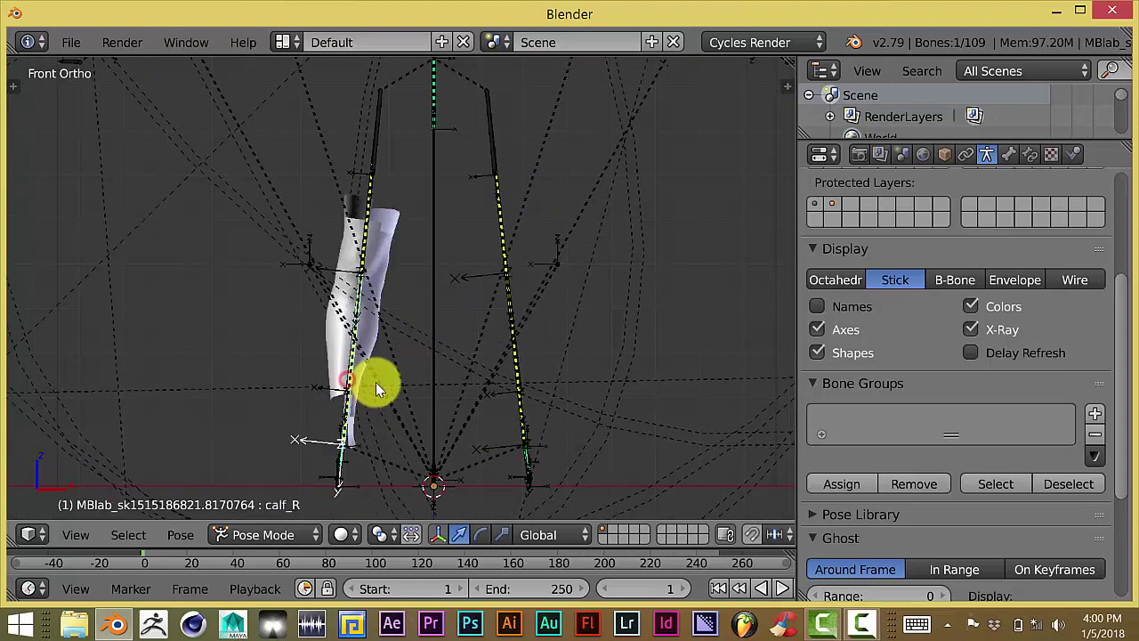
right_click(521, 359)
right_click(344, 433)
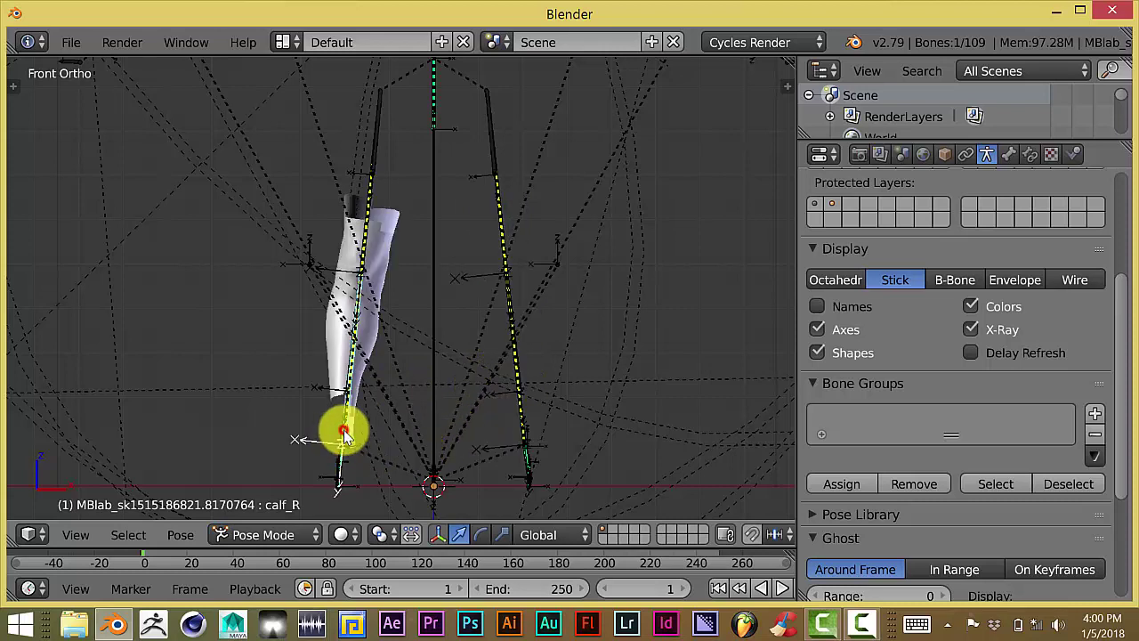
right_click(517, 416)
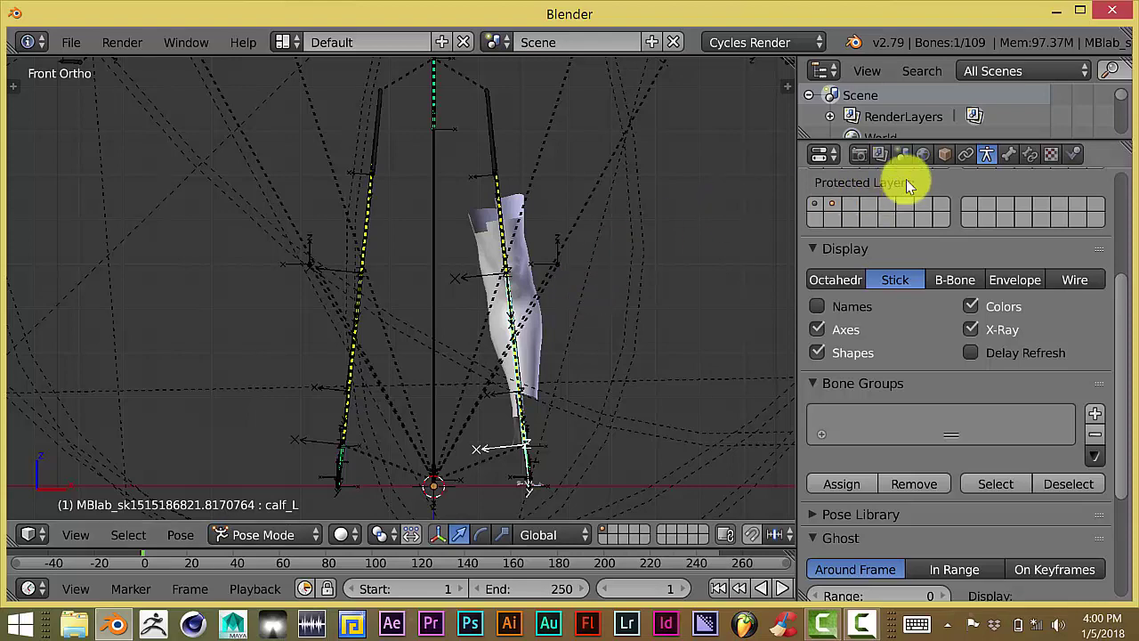
right_click(539, 342)
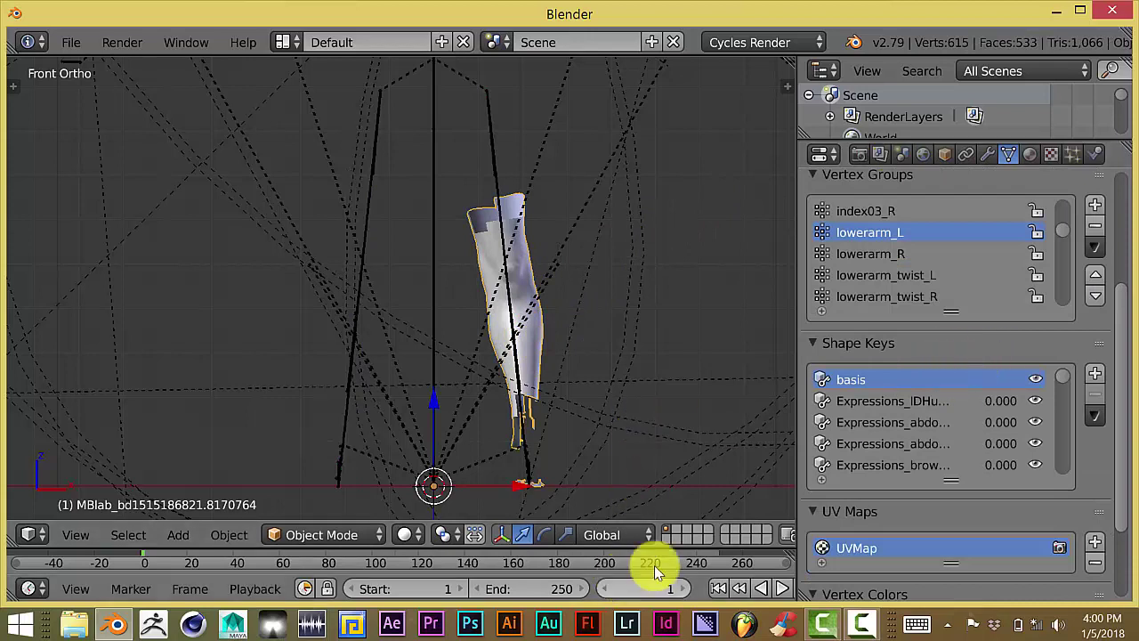
Step: Turn off the Mask modifier's viewport display so the whole character body shows
click(987, 154)
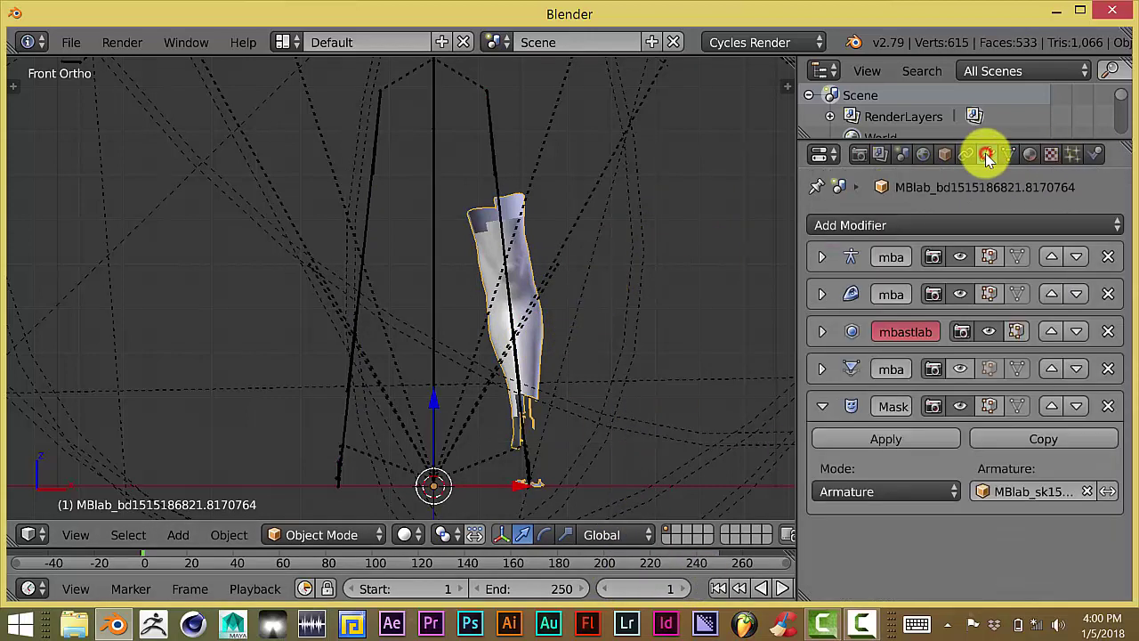
click(961, 407)
shift+scroll(649, 399, up, 5)
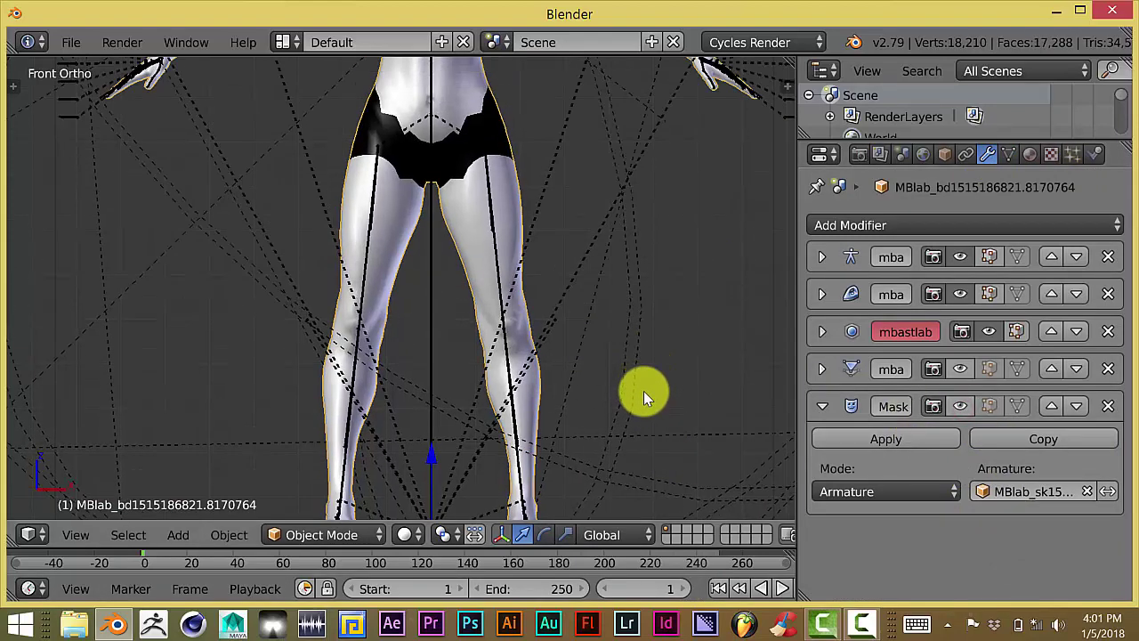
Step: Clear the Mask's Armature field and re-assign the MB-Lab skeleton as its target
click(932, 225)
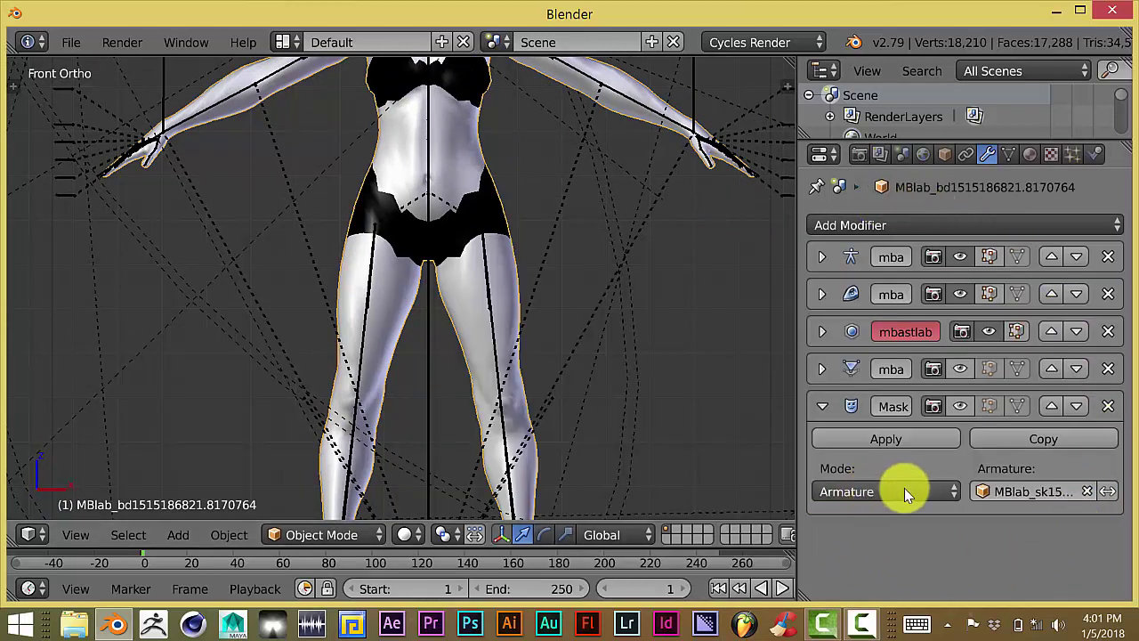
click(904, 492)
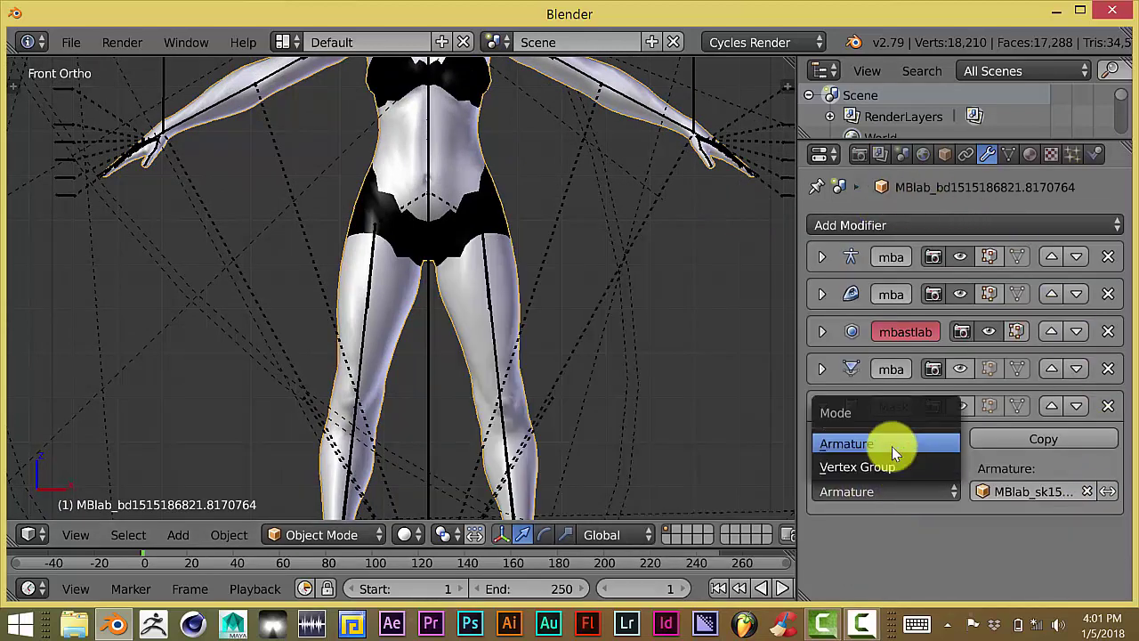
click(1088, 490)
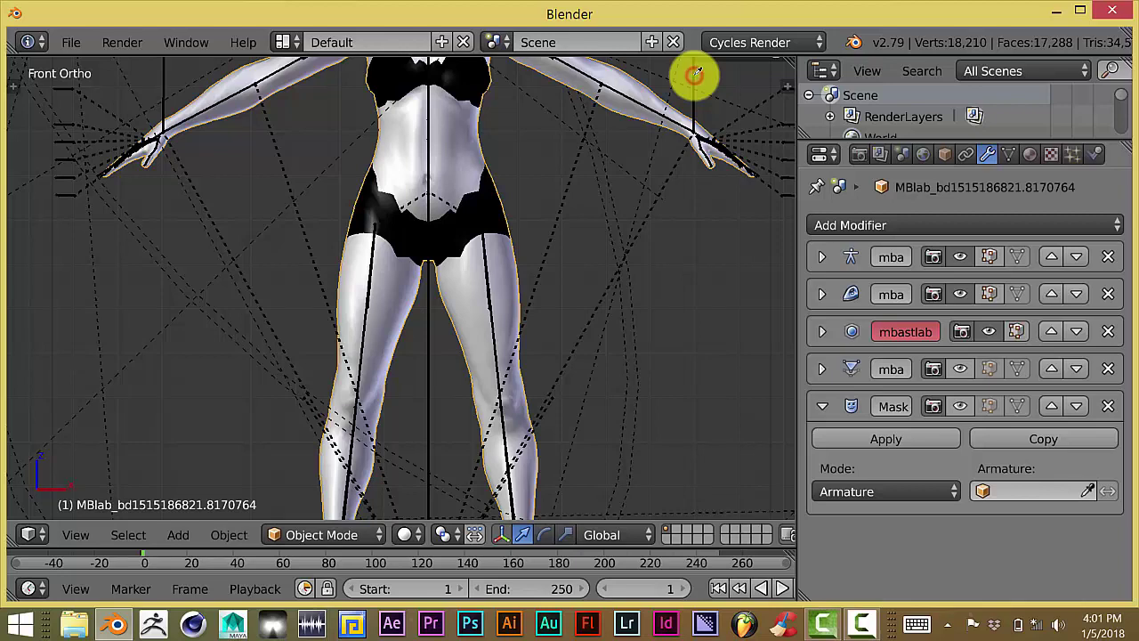
click(697, 72)
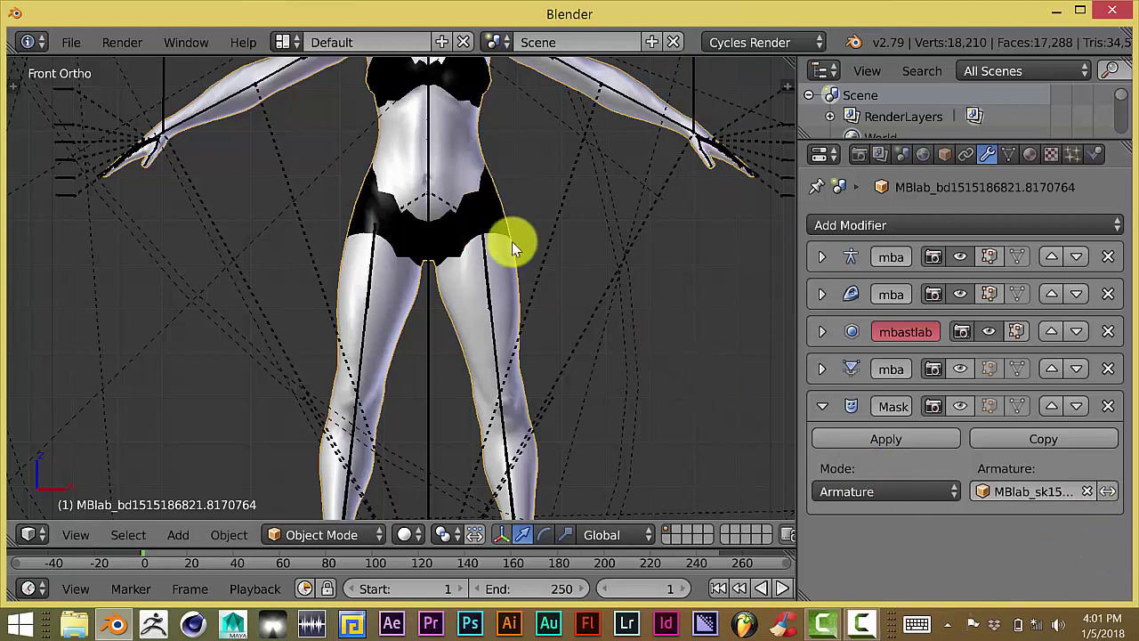
scroll(527, 356, down, 3)
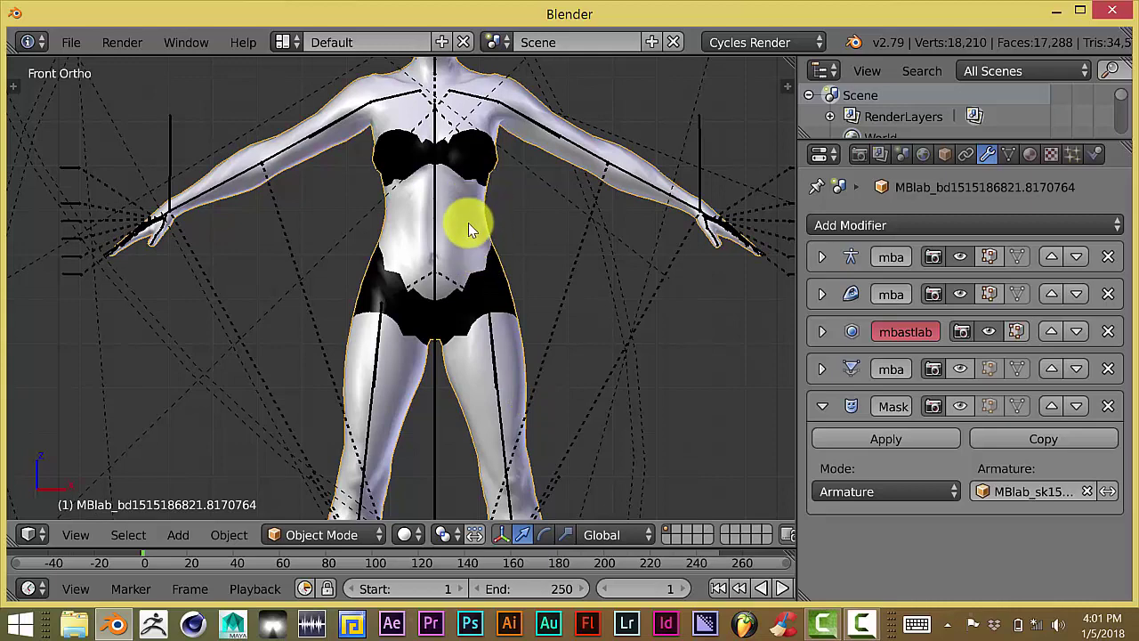
scroll(465, 267, up, 2)
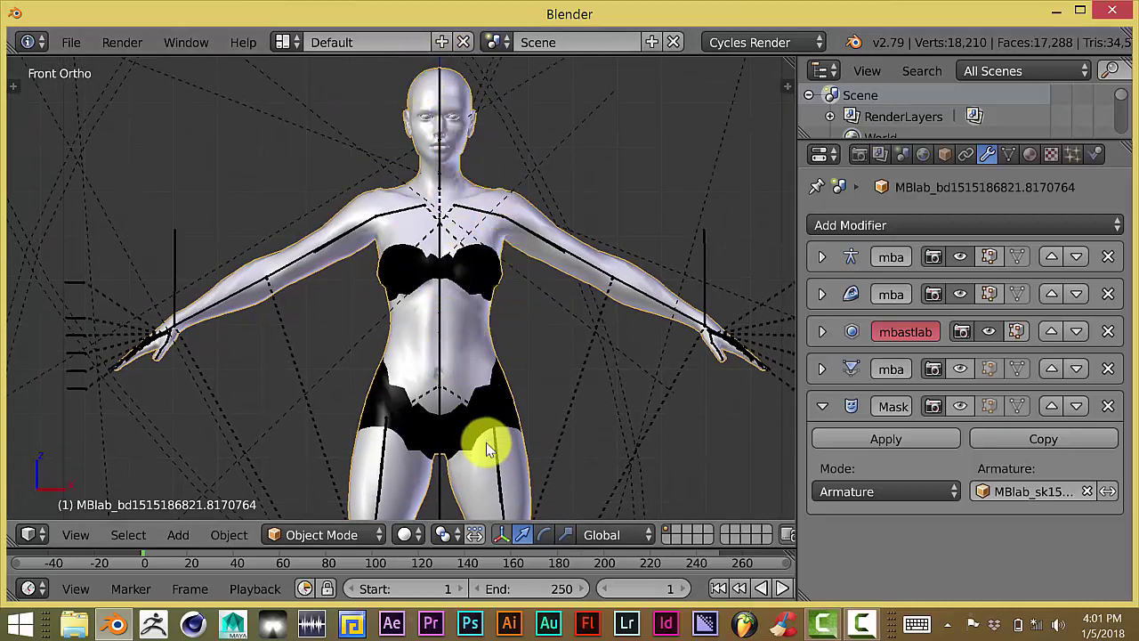
Step: Switch the character to Weight Paint mode and zoom in on the legs
click(347, 533)
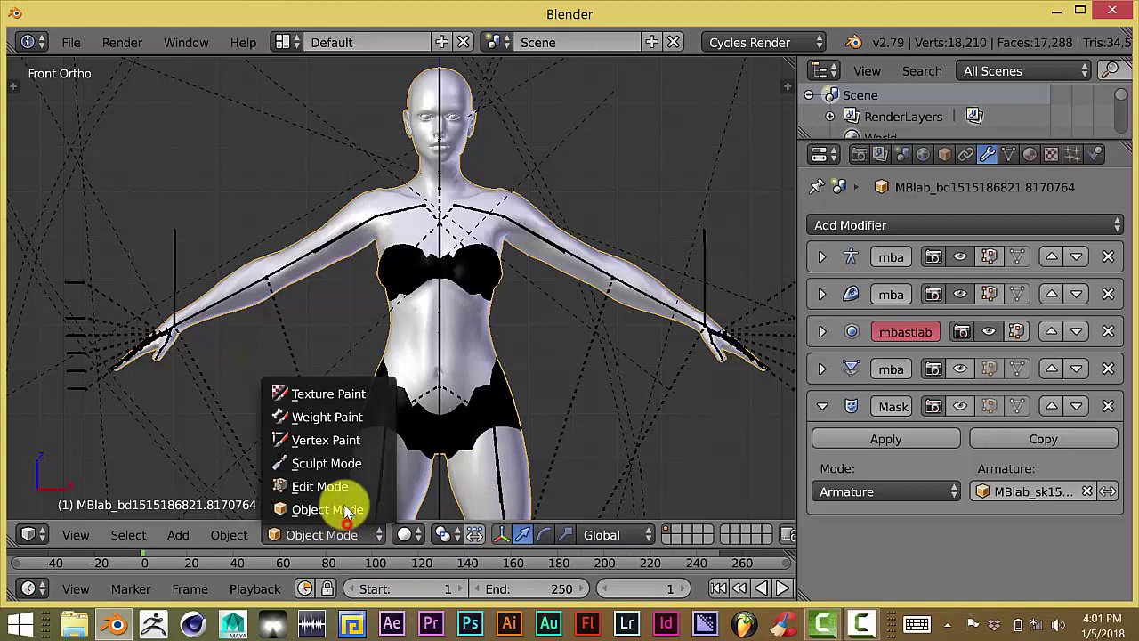
click(354, 424)
shift+middle_drag(590, 401, 505, 356)
scroll(505, 356, down, 2)
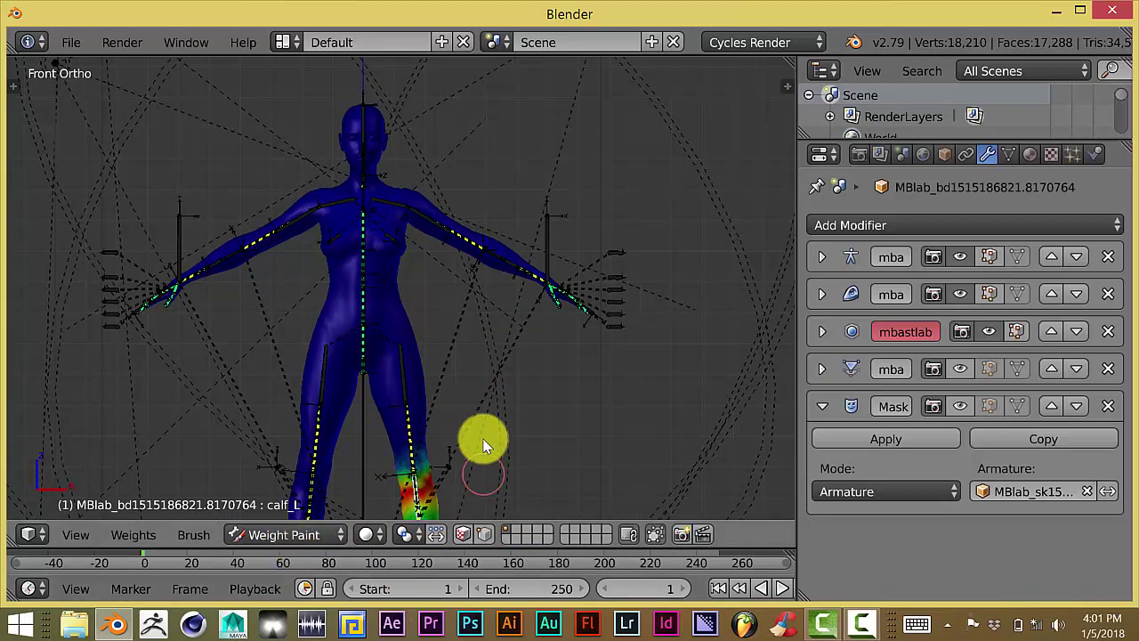
scroll(483, 432, up, 3)
shift+middle_drag(484, 433, 445, 298)
Step: Paint calf_L weights over the left knee and upper calf, easing them along the lower calf
mouse_move(406, 279)
mouse_down()
mouse_move(407, 305)
mouse_move(435, 239)
mouse_move(416, 282)
mouse_move(413, 356)
mouse_move(440, 312)
mouse_move(448, 391)
mouse_up()
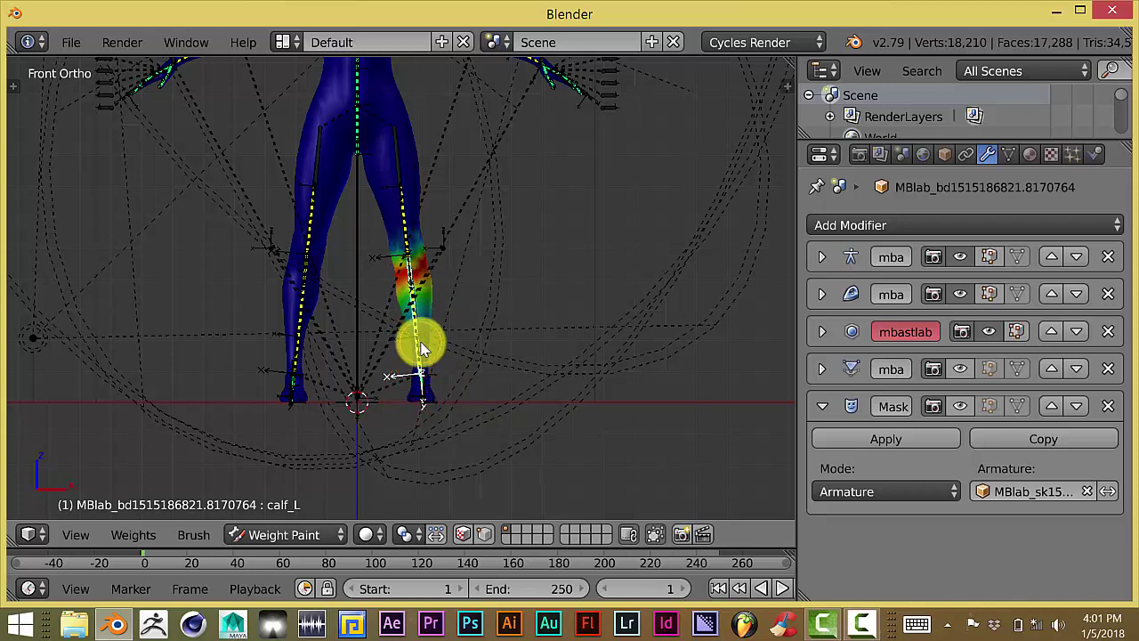
mouse_move(423, 349)
mouse_down()
mouse_move(412, 386)
mouse_move(422, 276)
mouse_move(415, 322)
mouse_move(402, 278)
mouse_move(418, 427)
mouse_move(414, 325)
mouse_move(430, 264)
mouse_move(415, 338)
mouse_move(444, 285)
mouse_move(415, 224)
mouse_move(445, 264)
mouse_move(437, 249)
mouse_move(376, 275)
mouse_move(421, 296)
mouse_move(376, 330)
mouse_move(427, 280)
mouse_move(428, 293)
mouse_move(329, 557)
mouse_up()
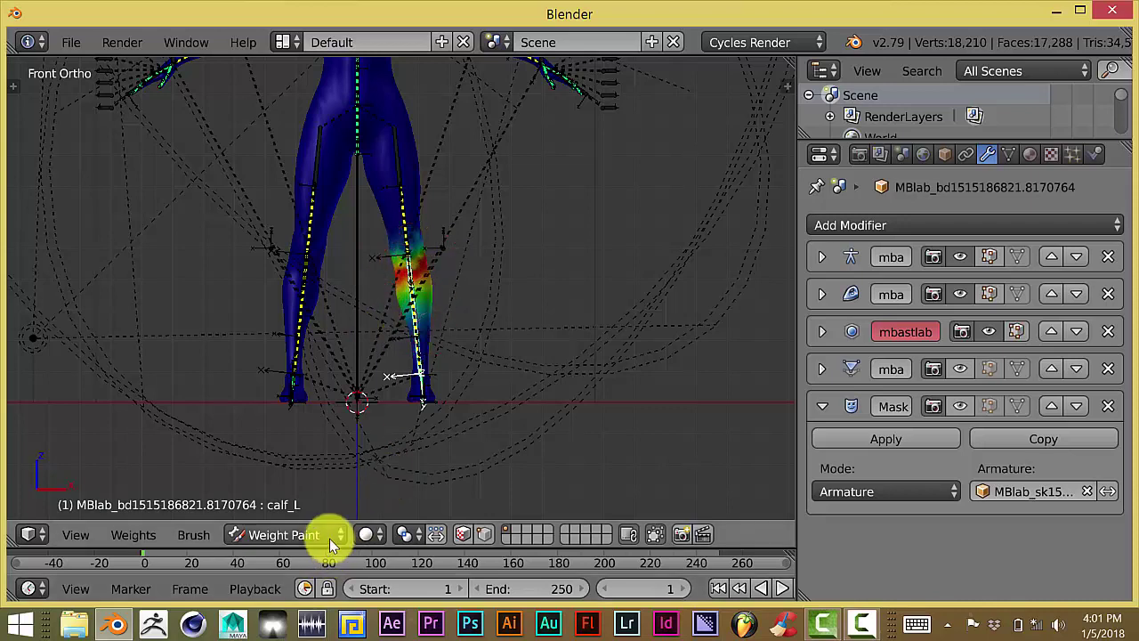
drag(412, 345, 437, 326)
mouse_move(437, 326)
shift+middle_down()
mouse_move(488, 376)
mouse_move(386, 481)
shift+middle_up()
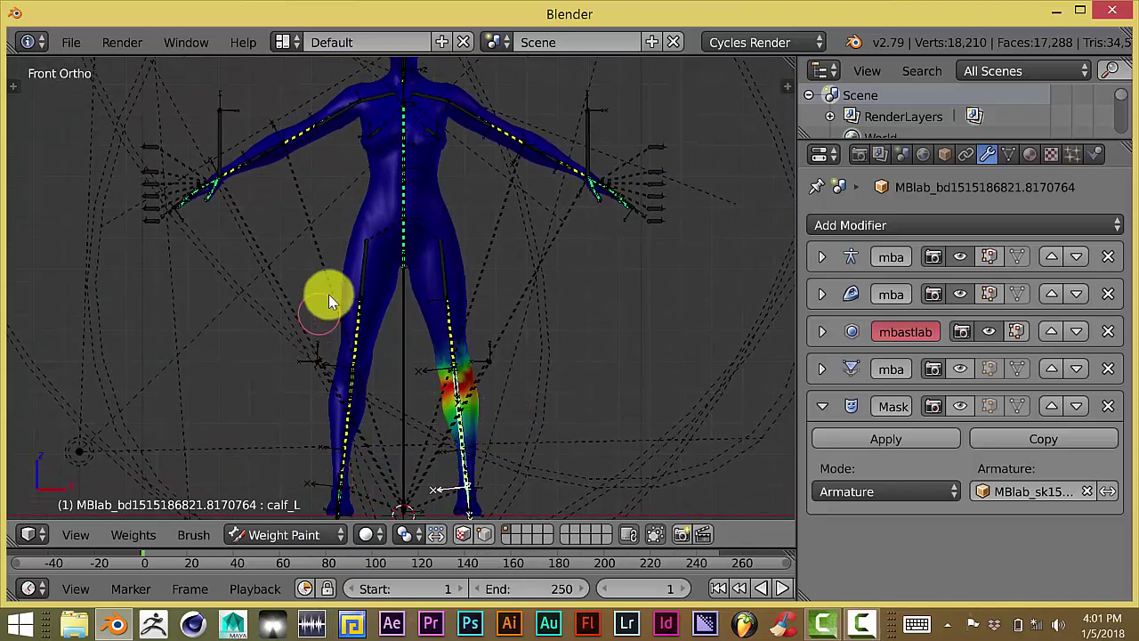